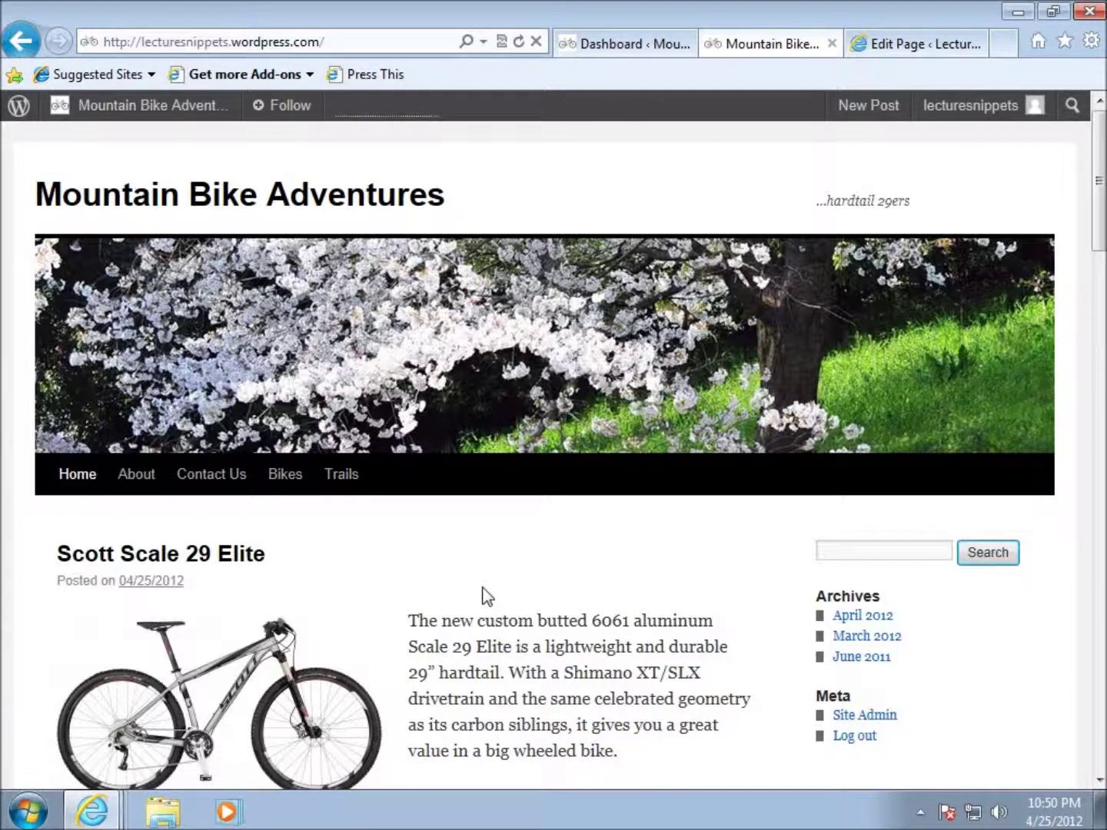
Switch from the blog's home page to its dashboard and open the theme management page
{"action": "scroll", "coordinate": [515, 626], "scroll_direction": "down", "scroll_amount": 1}
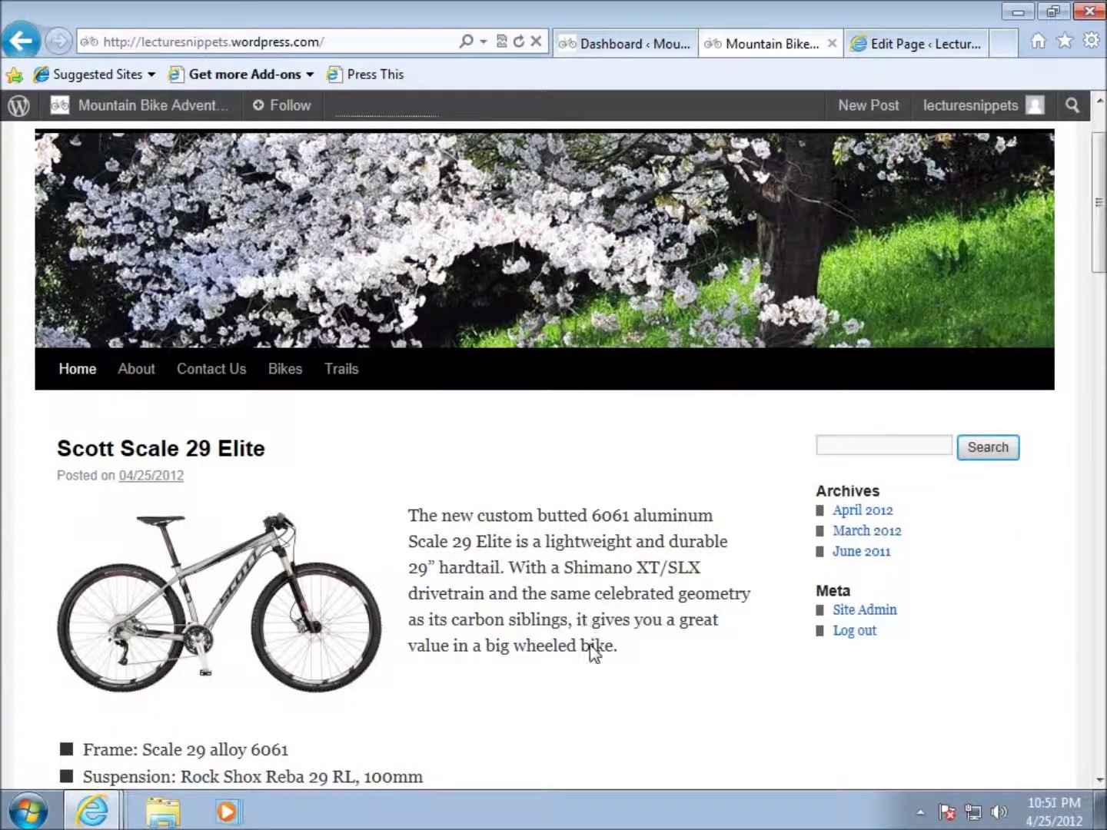
{"action": "scroll", "coordinate": [592, 647], "scroll_direction": "up", "scroll_amount": 1}
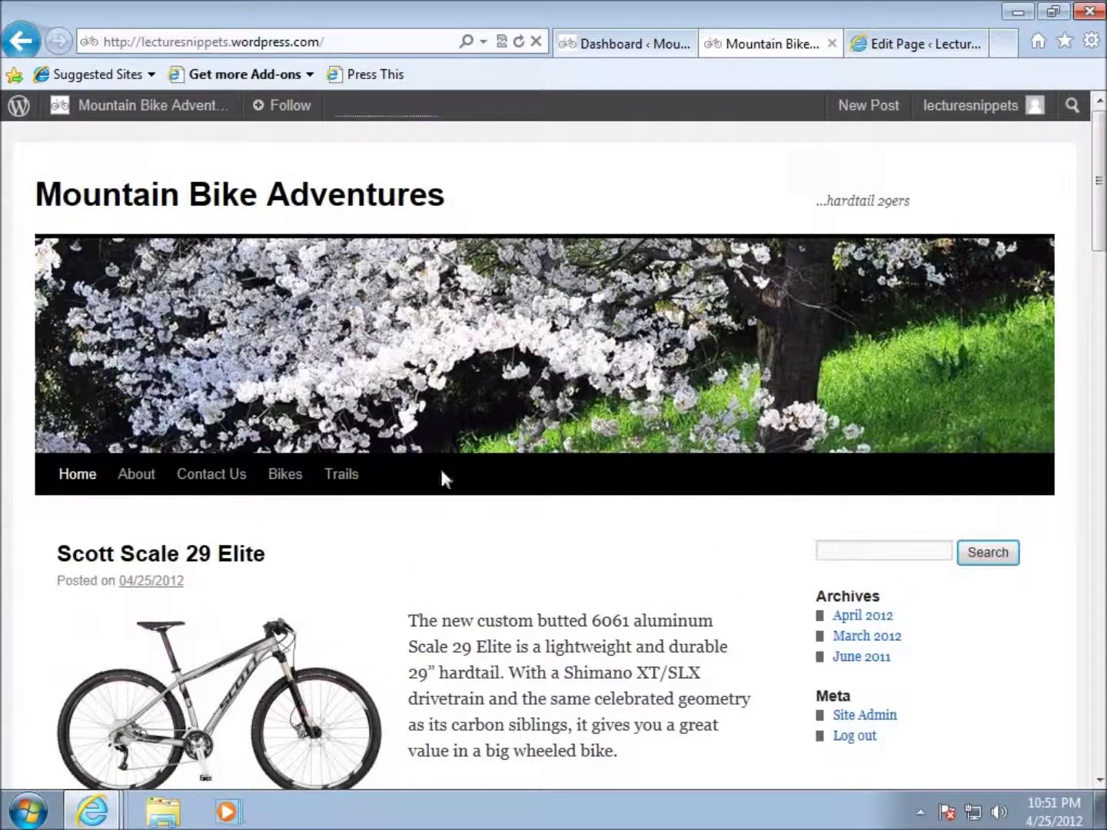
{"action": "left_click", "coordinate": [611, 46]}
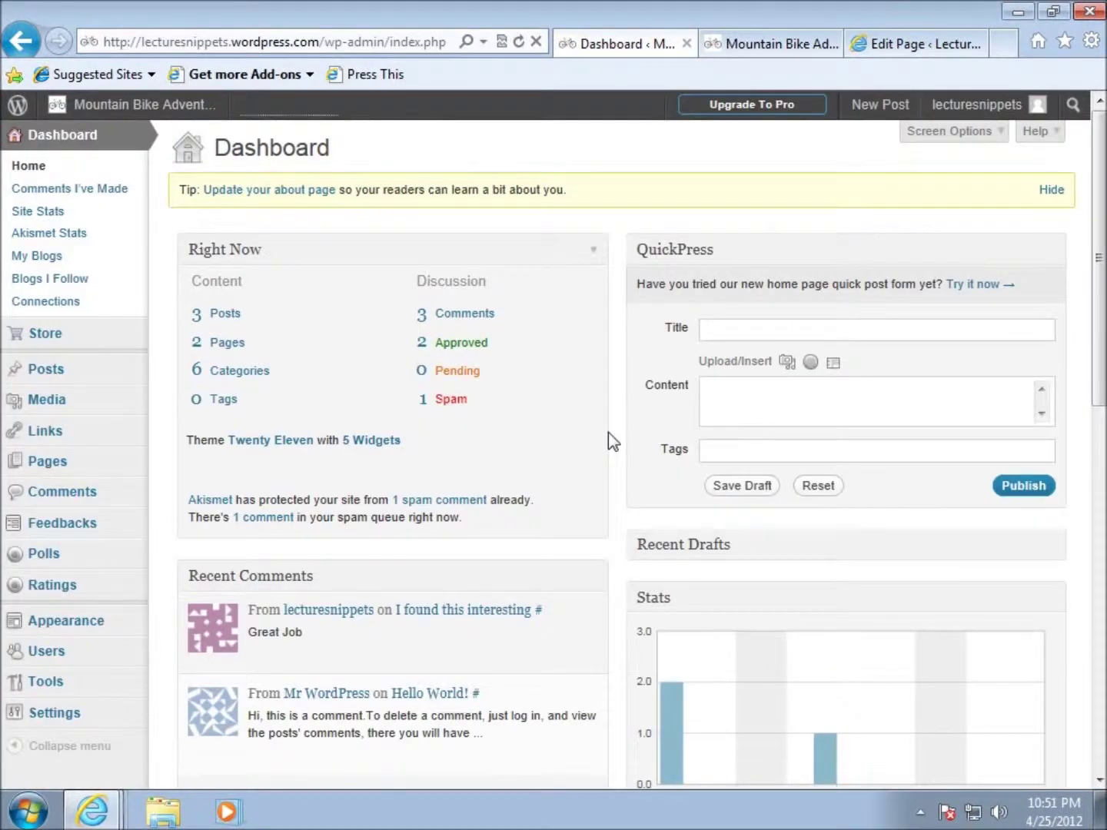
{"action": "mouse_move", "coordinate": [52, 620]}
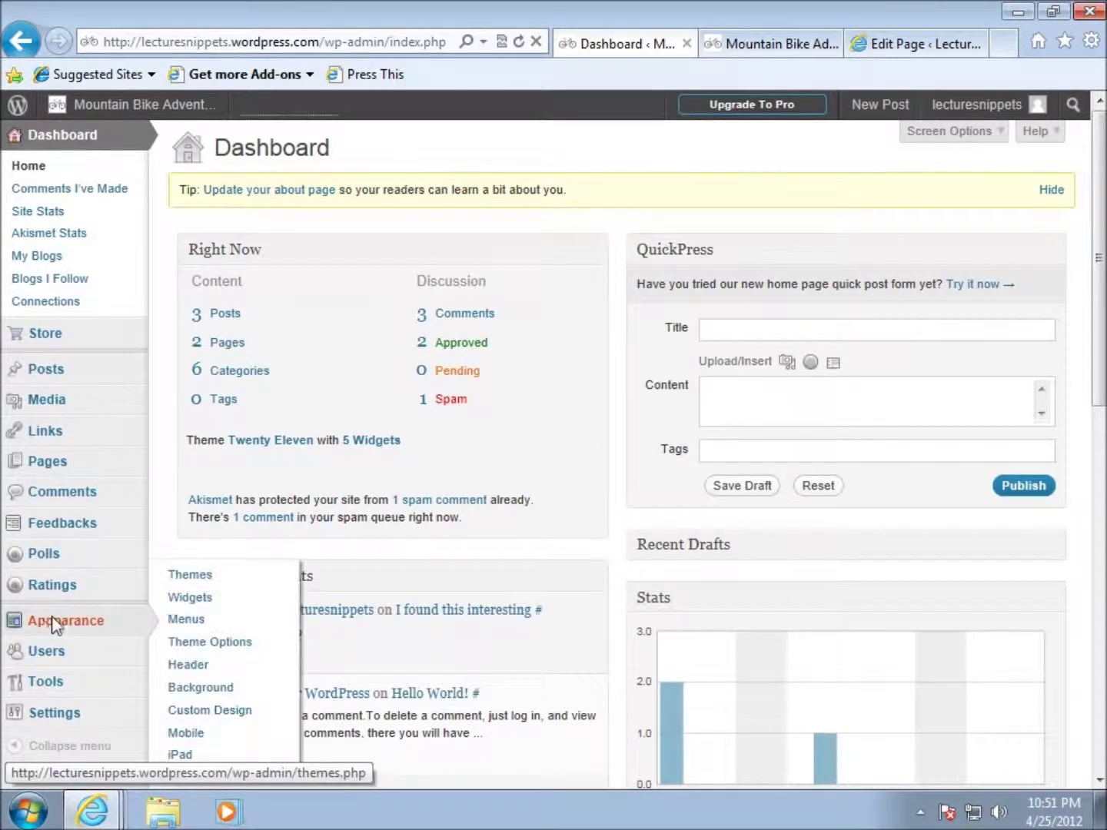
{"action": "left_click", "coordinate": [186, 577]}
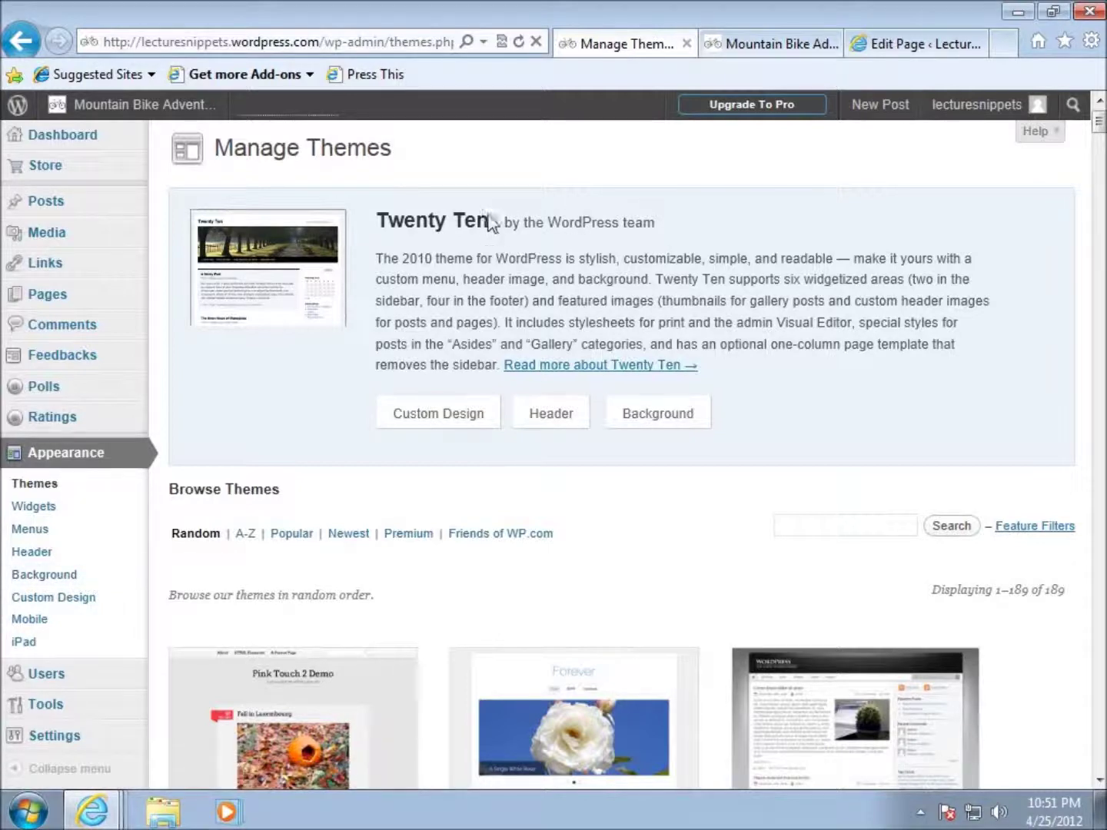
Examine the current Twenty Ten theme entry and browse the gallery of free and premium themes
{"action": "left_click_drag", "start_coordinate": [492, 229], "coordinate": [375, 225]}
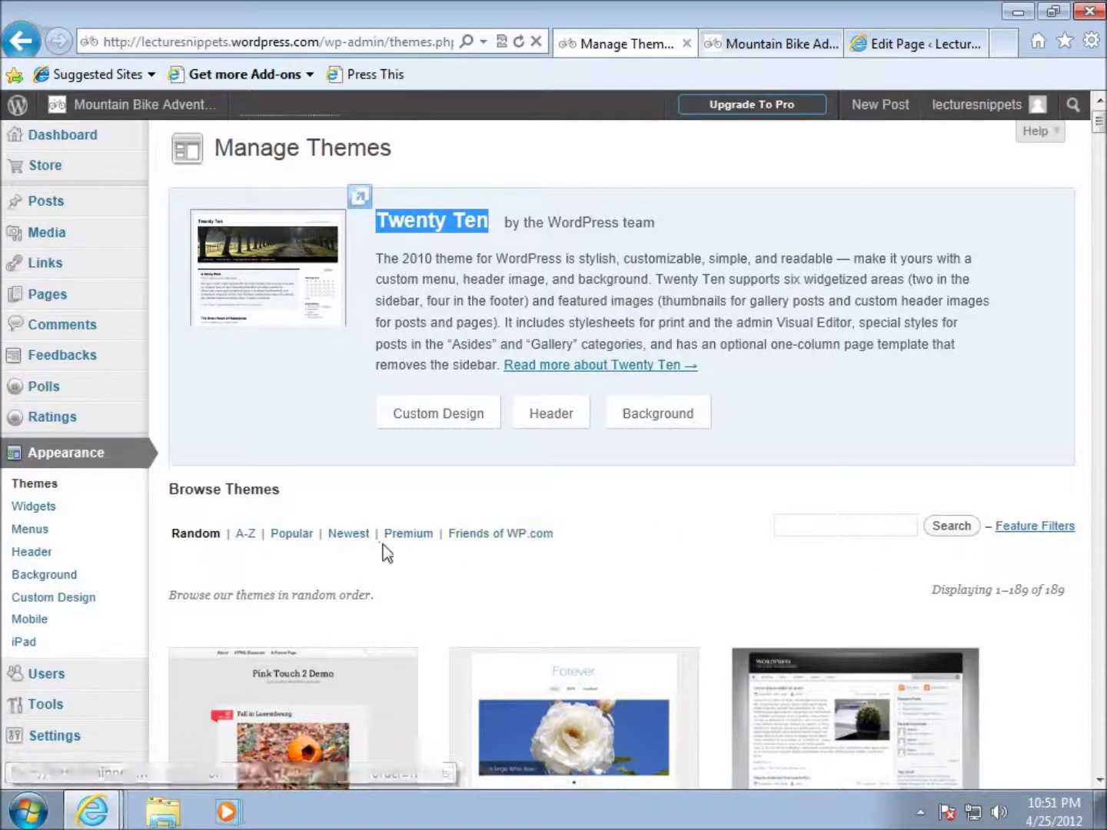
{"action": "left_click", "coordinate": [733, 497]}
{"action": "scroll", "coordinate": [733, 497], "scroll_direction": "down", "scroll_amount": 3}
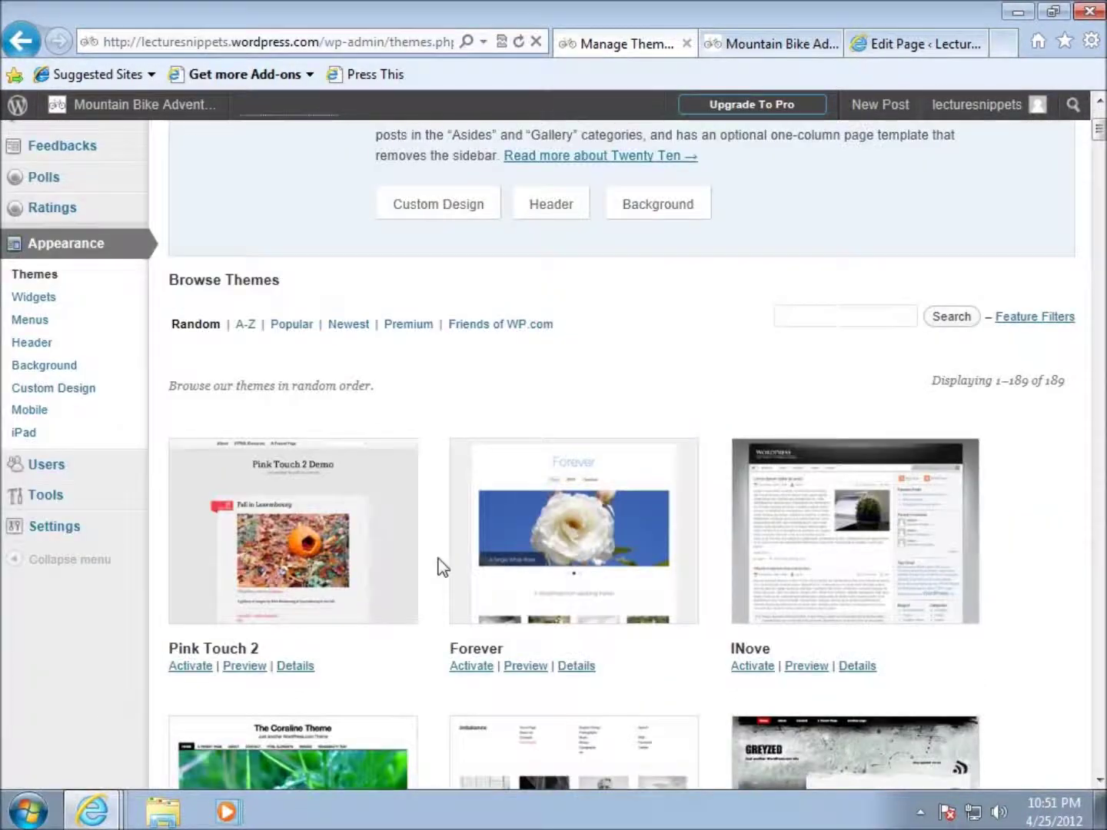
{"action": "scroll", "coordinate": [524, 508], "scroll_direction": "down", "scroll_amount": 20}
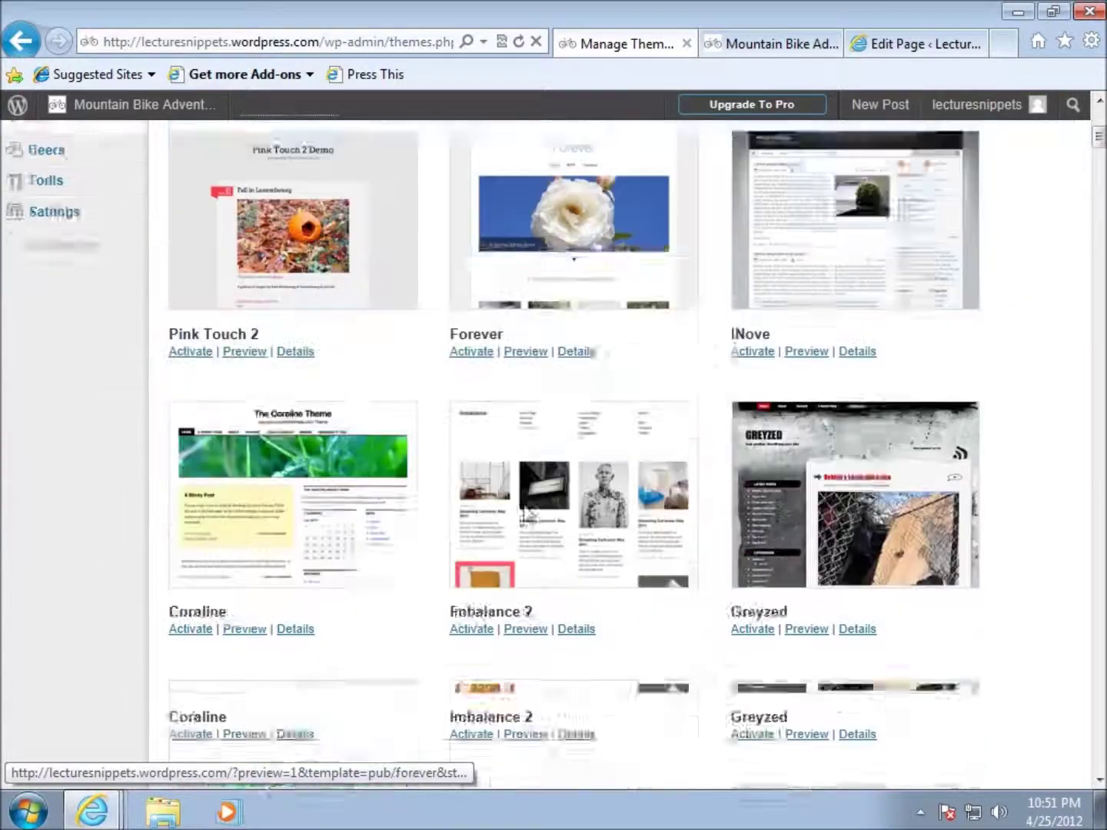
{"action": "scroll", "coordinate": [523, 505], "scroll_direction": "down", "scroll_amount": 20}
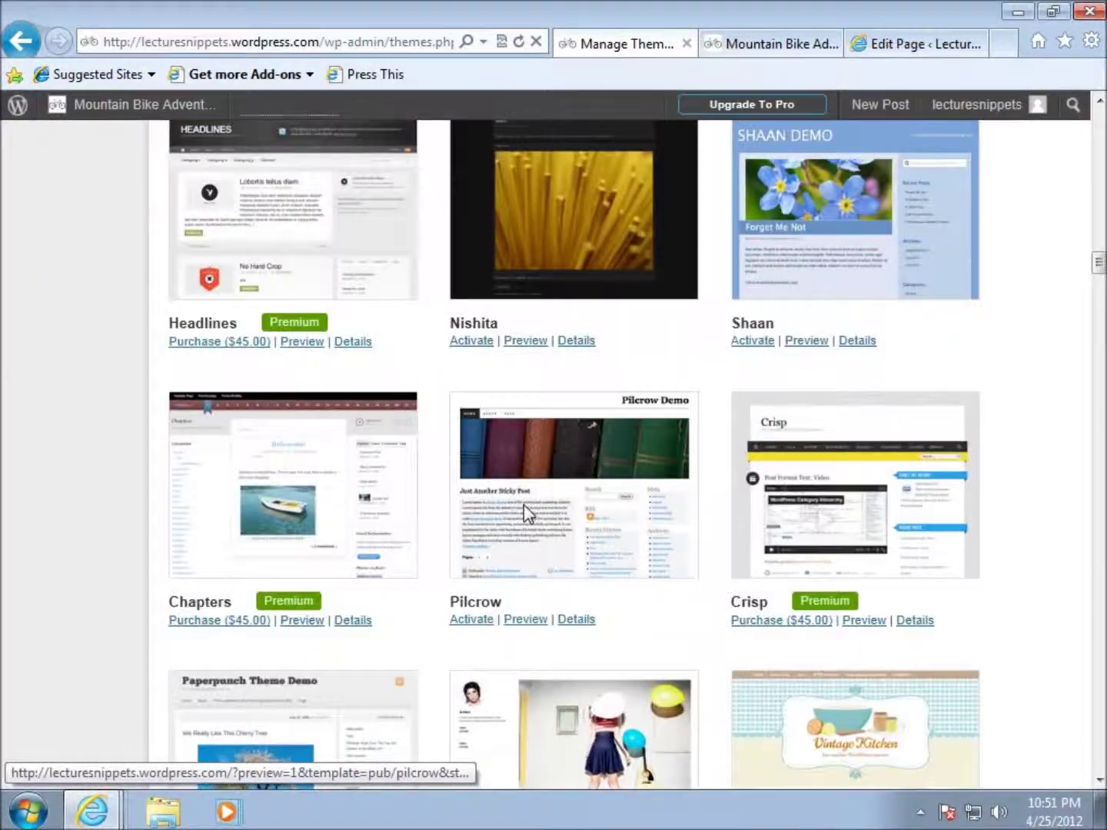
{"action": "scroll", "coordinate": [523, 513], "scroll_direction": "down", "scroll_amount": 8}
{"action": "scroll", "coordinate": [524, 505], "scroll_direction": "down", "scroll_amount": 10}
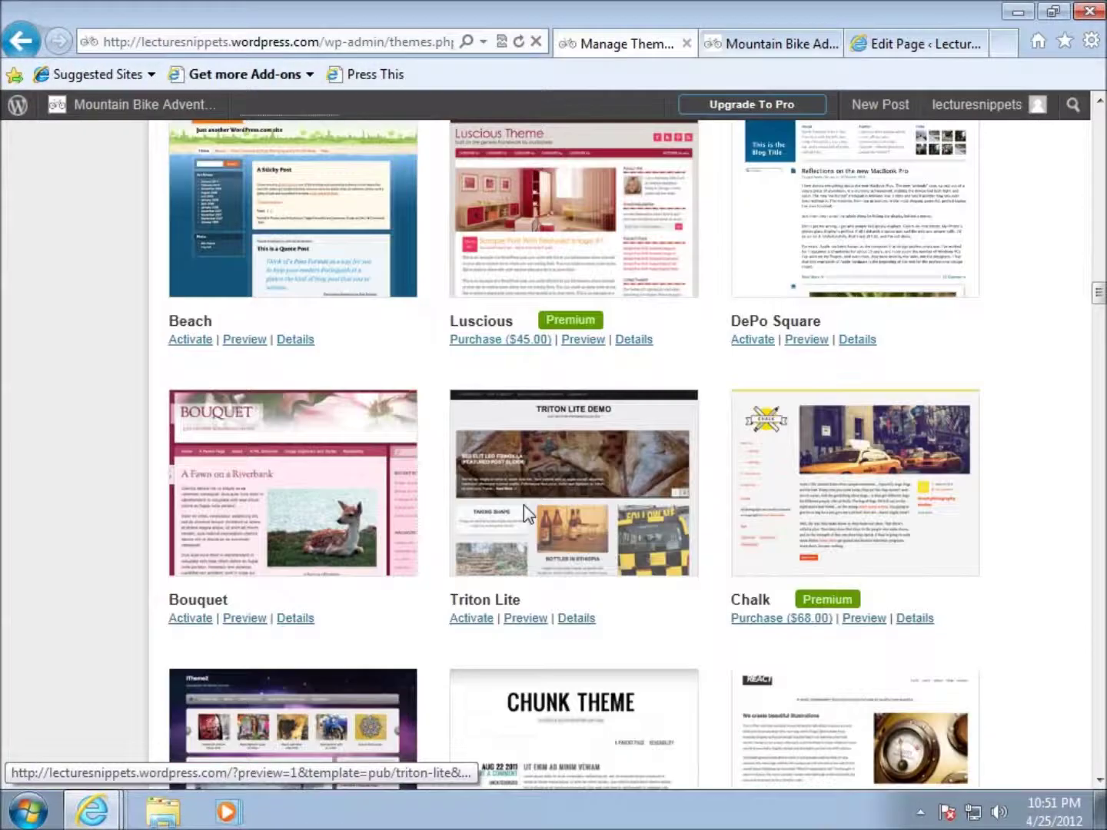
{"action": "scroll", "coordinate": [523, 505], "scroll_direction": "down", "scroll_amount": 10}
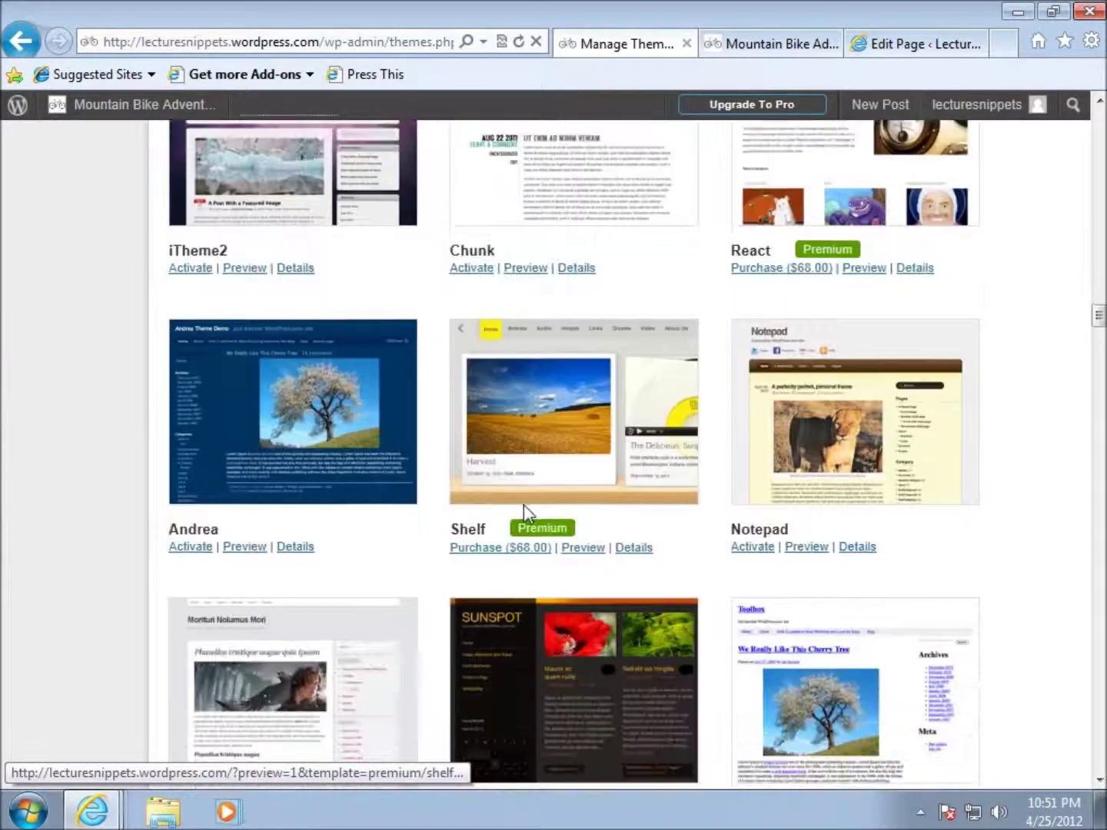
{"action": "scroll", "coordinate": [524, 505], "scroll_direction": "down", "scroll_amount": 4}
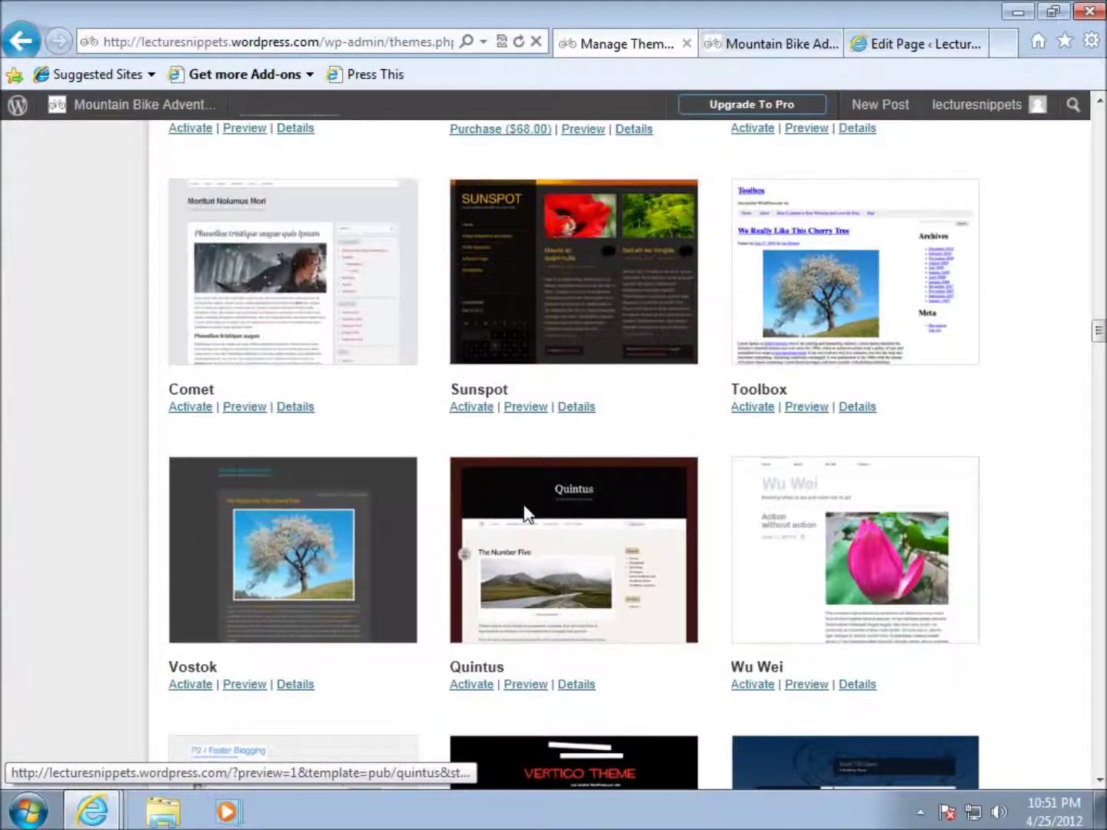
{"action": "scroll", "coordinate": [523, 505], "scroll_direction": "down", "scroll_amount": 11}
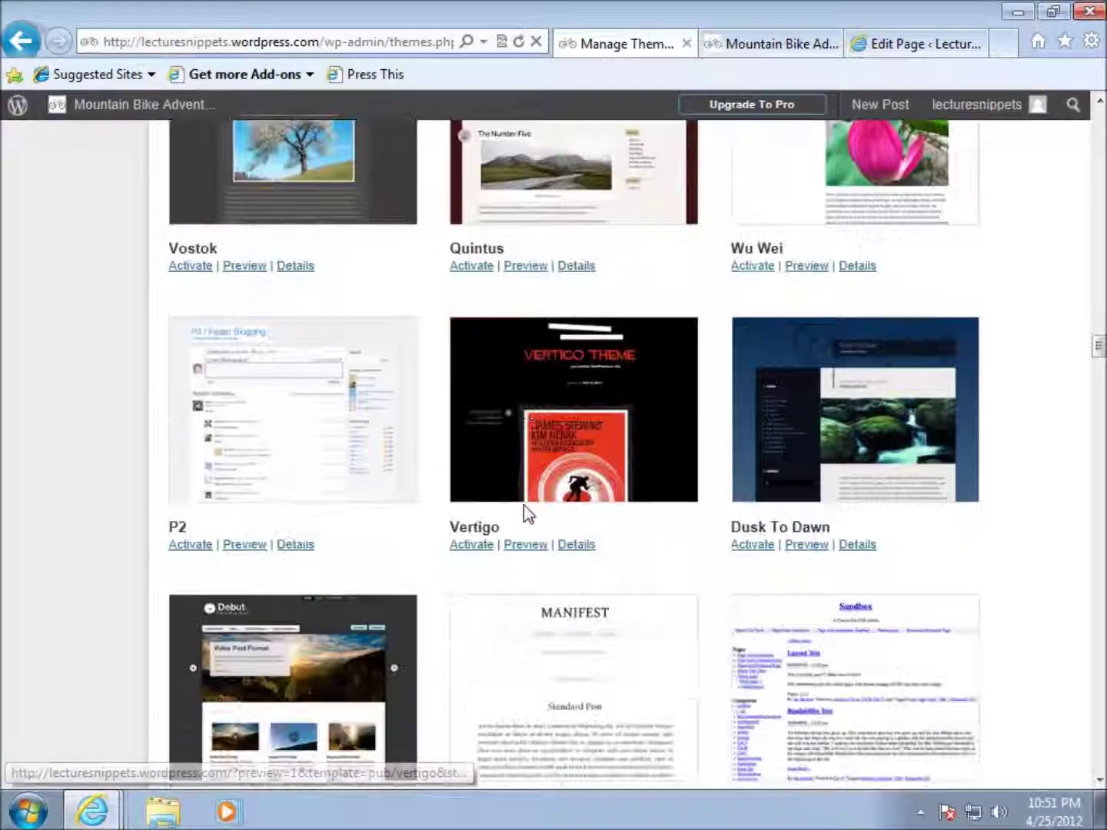
{"action": "scroll", "coordinate": [523, 505], "scroll_direction": "down", "scroll_amount": 14}
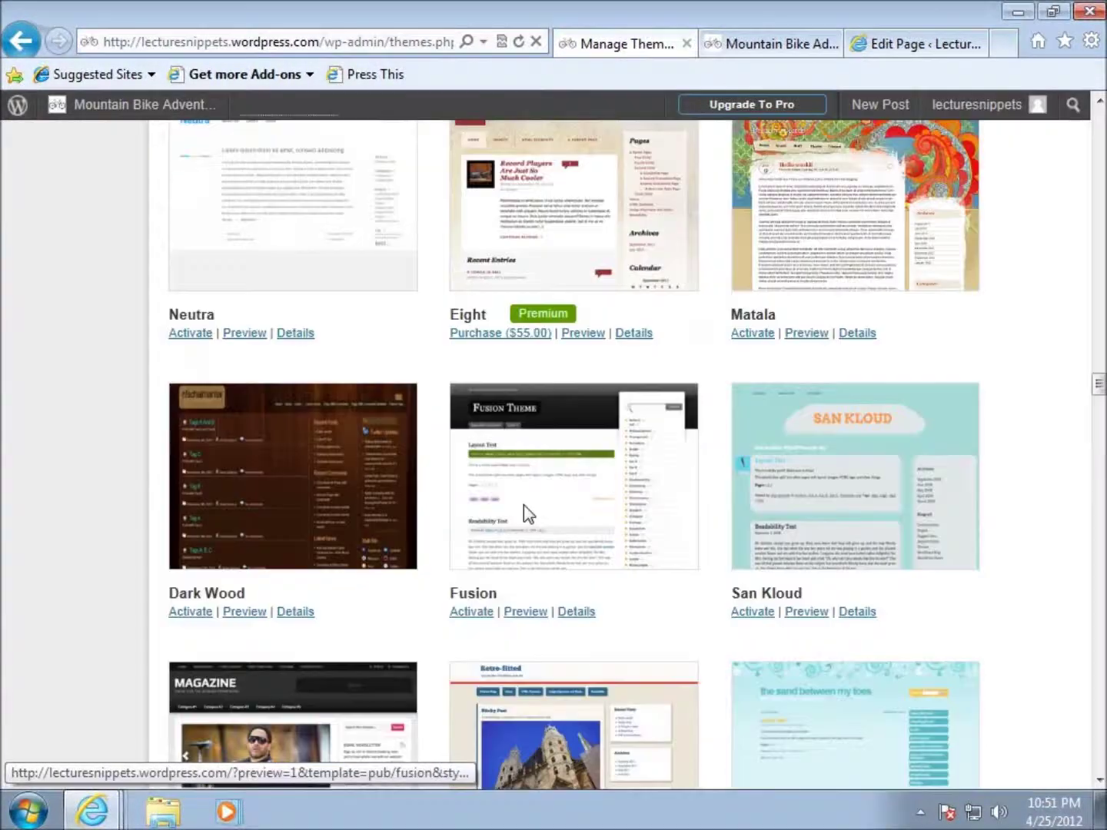
{"action": "scroll", "coordinate": [523, 506], "scroll_direction": "up", "scroll_amount": 6}
{"action": "scroll", "coordinate": [526, 514], "scroll_direction": "up", "scroll_amount": 15}
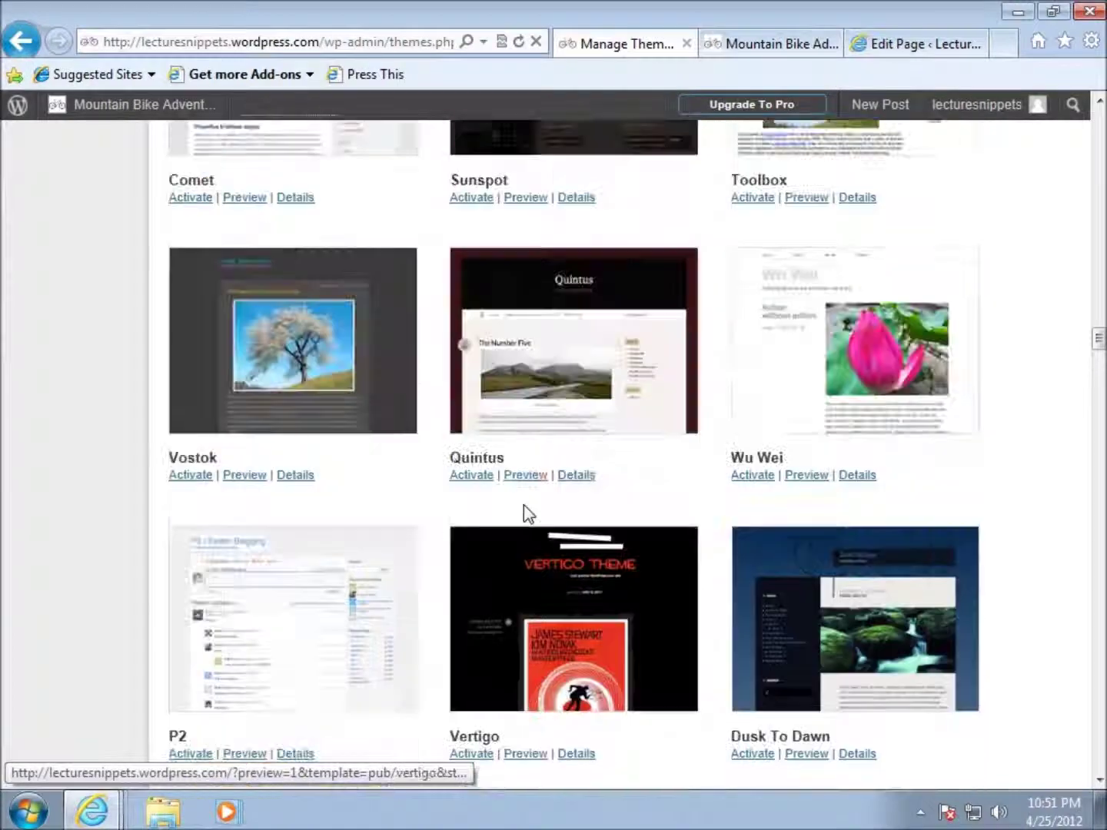
{"action": "scroll", "coordinate": [526, 513], "scroll_direction": "up", "scroll_amount": 2}
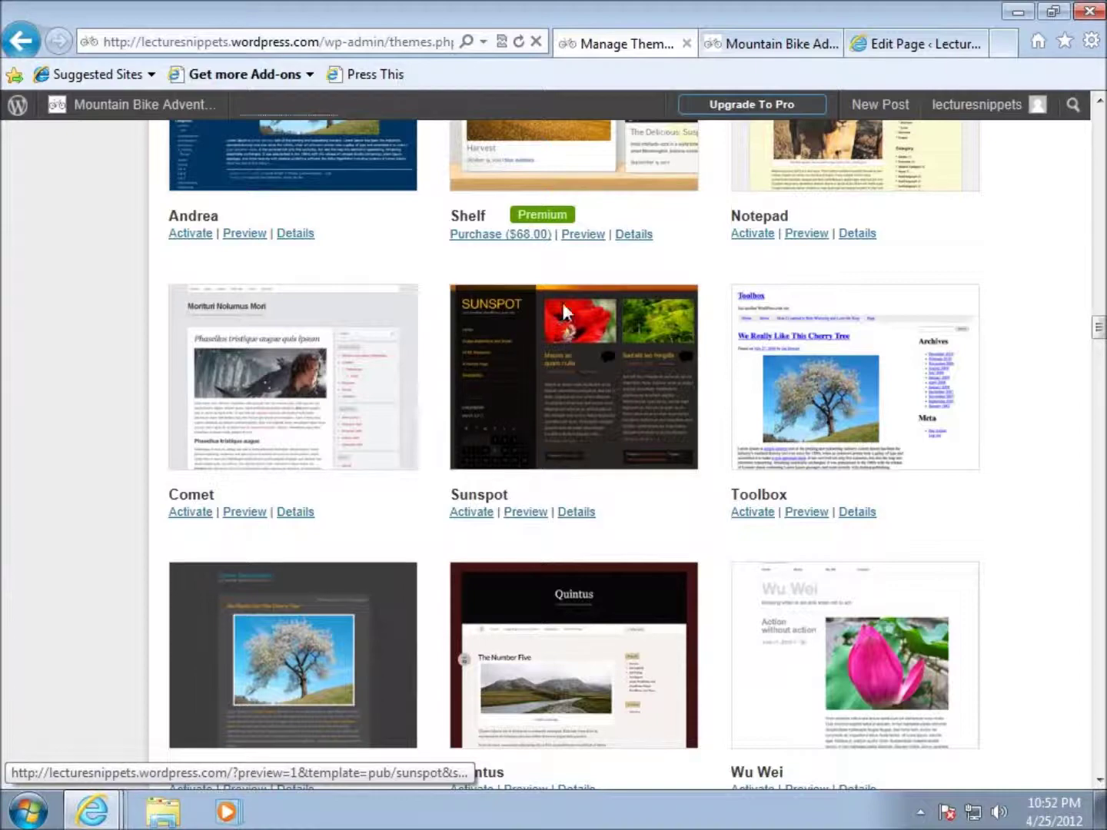
{"action": "scroll", "coordinate": [661, 469], "scroll_direction": "up", "scroll_amount": 8}
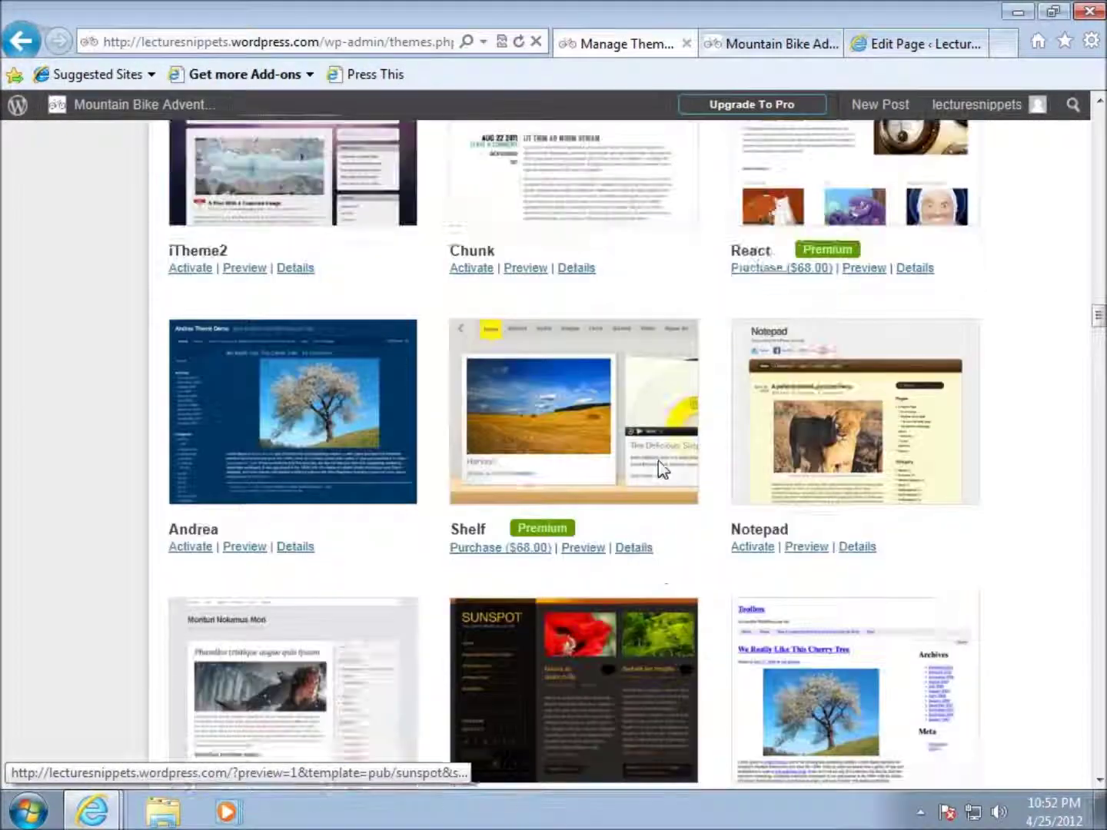
{"action": "scroll", "coordinate": [658, 461], "scroll_direction": "up", "scroll_amount": 7}
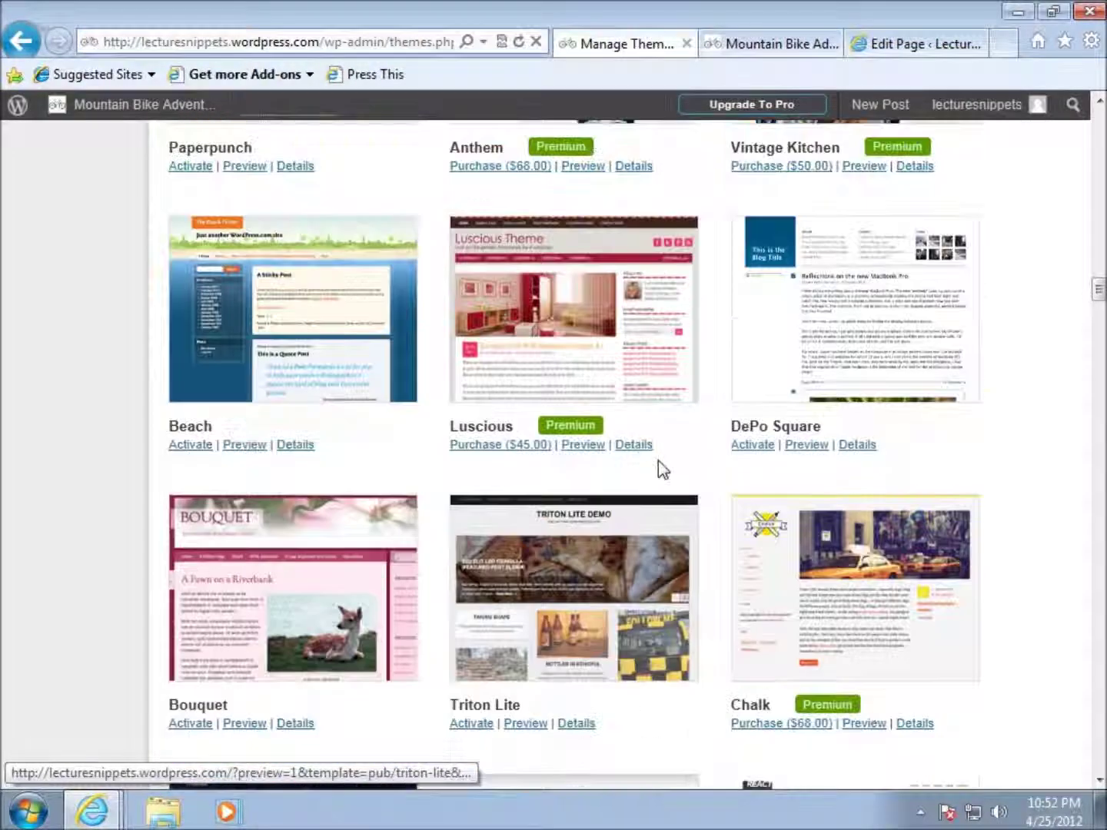
{"action": "scroll", "coordinate": [658, 460], "scroll_direction": "up", "scroll_amount": 8}
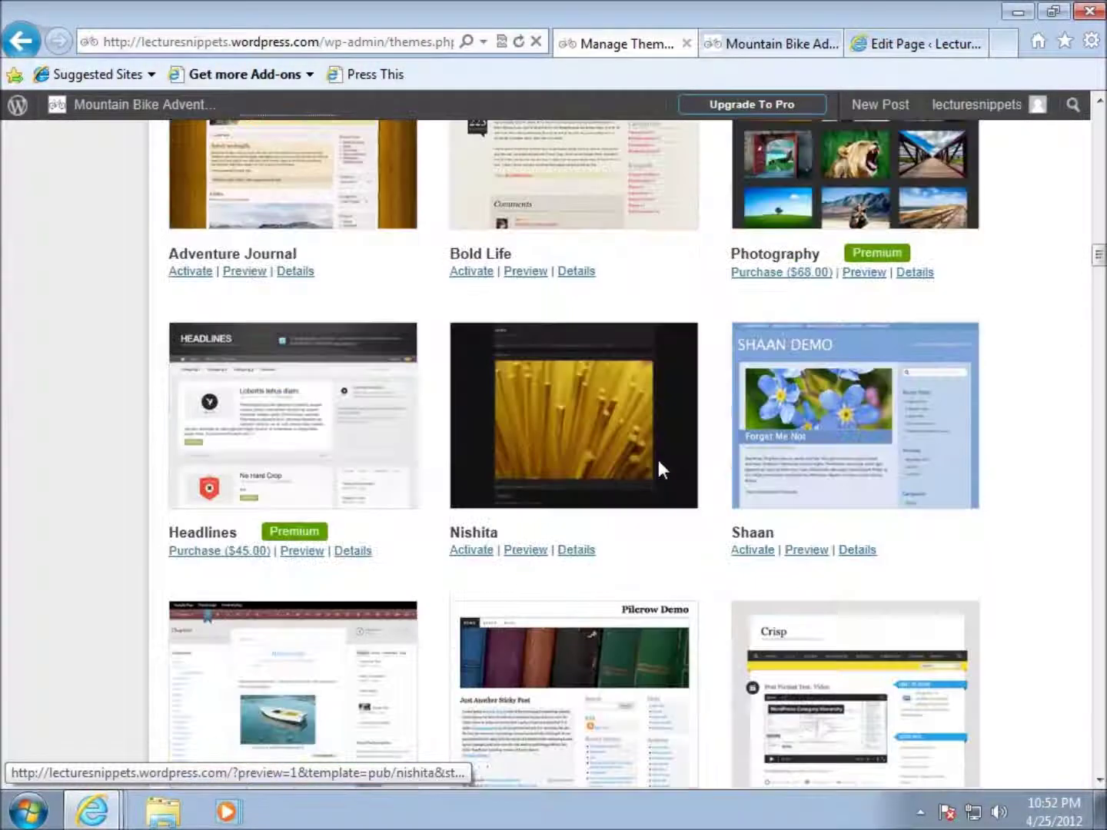
{"action": "scroll", "coordinate": [658, 460], "scroll_direction": "up", "scroll_amount": 9}
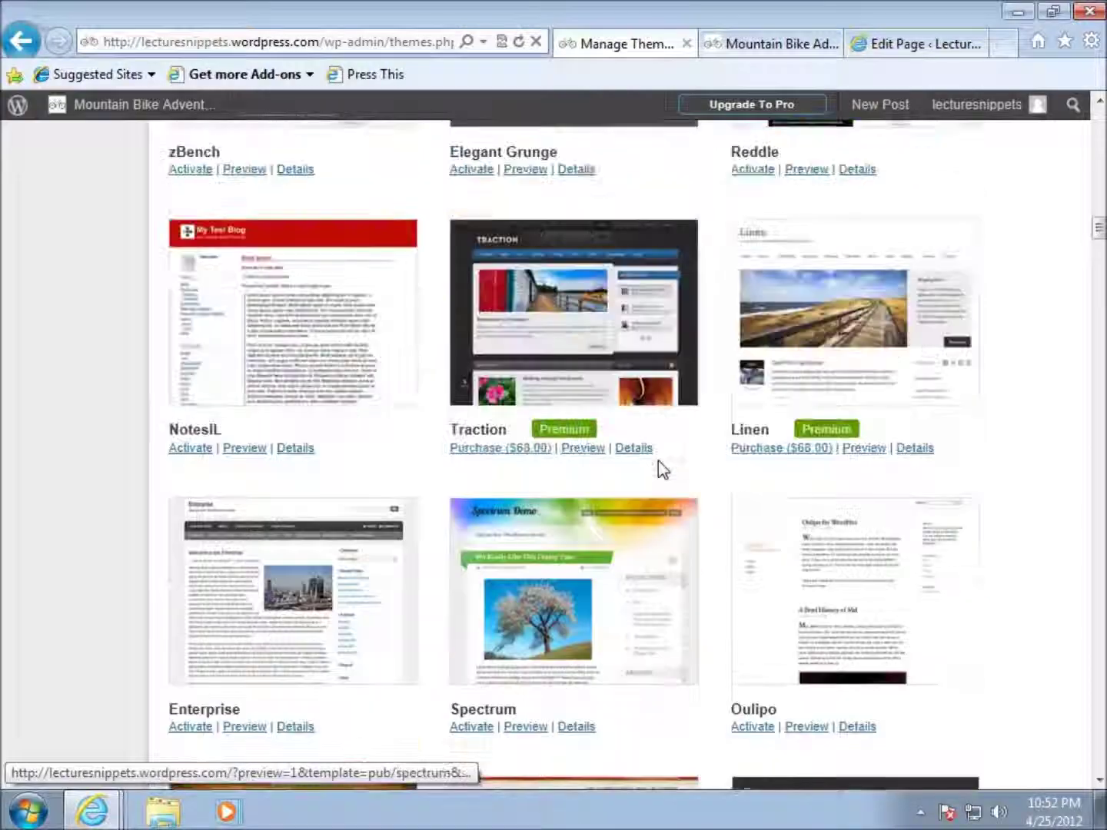
{"action": "scroll", "coordinate": [658, 460], "scroll_direction": "up", "scroll_amount": 13}
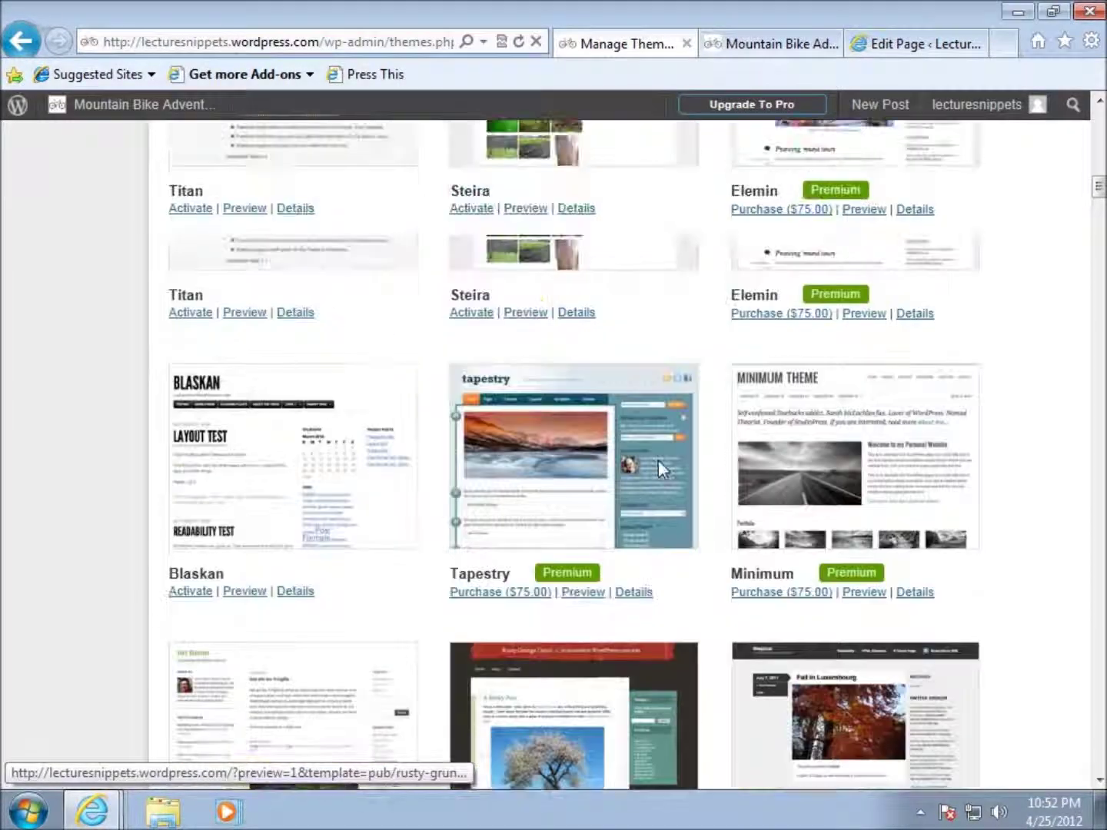
{"action": "scroll", "coordinate": [660, 461], "scroll_direction": "up", "scroll_amount": 12}
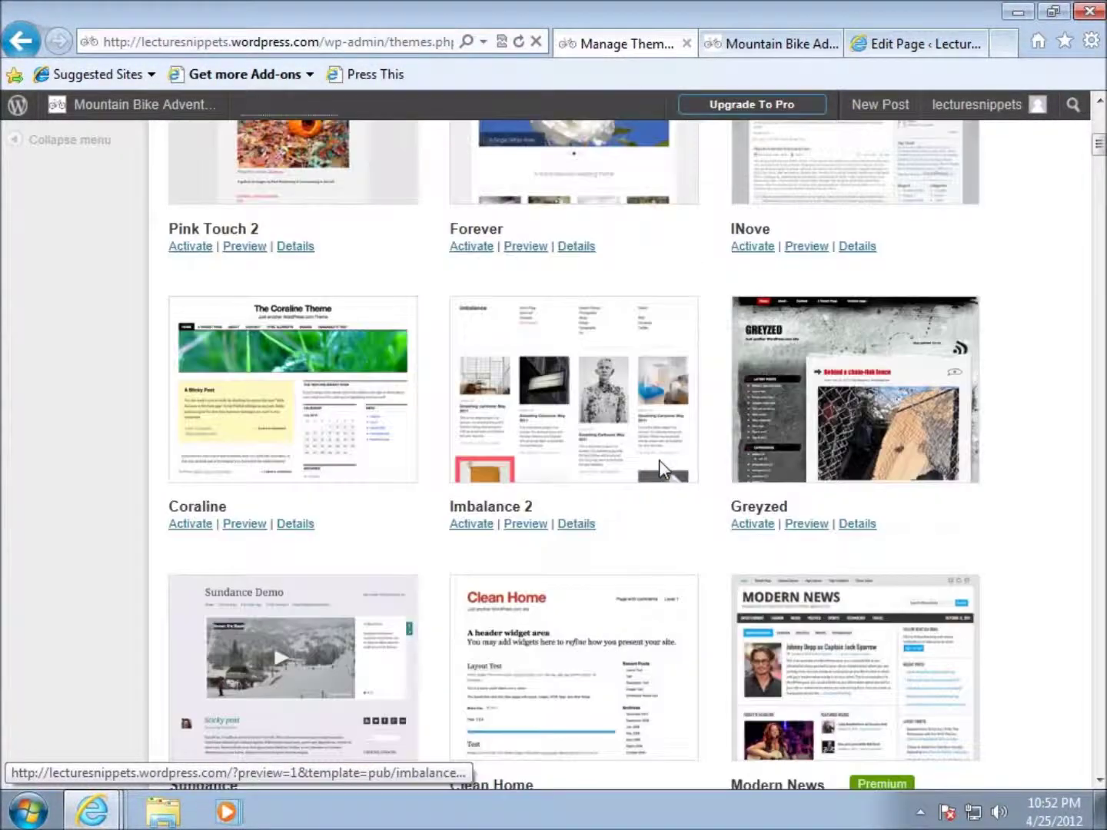
{"action": "scroll", "coordinate": [659, 461], "scroll_direction": "down", "scroll_amount": 5}
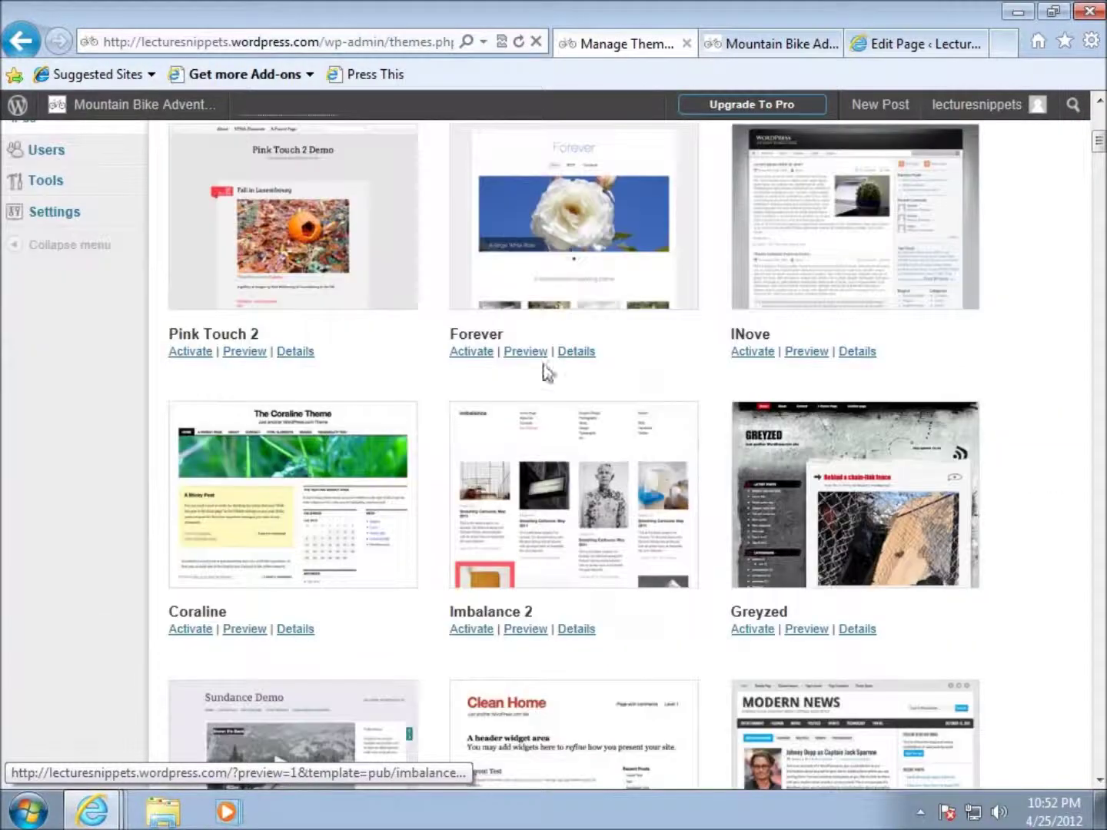
{"action": "scroll", "coordinate": [711, 608], "scroll_direction": "down", "scroll_amount": 6}
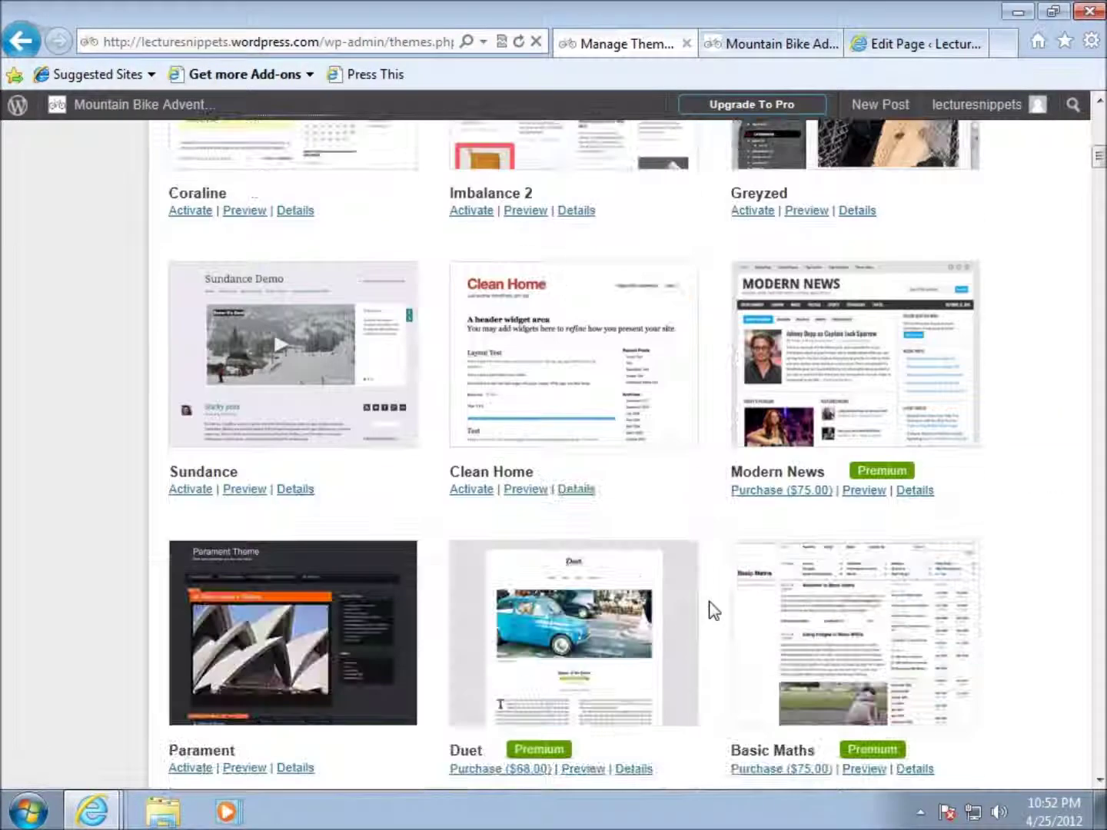
{"action": "scroll", "coordinate": [711, 608], "scroll_direction": "down", "scroll_amount": 3}
{"action": "scroll", "coordinate": [712, 608], "scroll_direction": "down", "scroll_amount": 10}
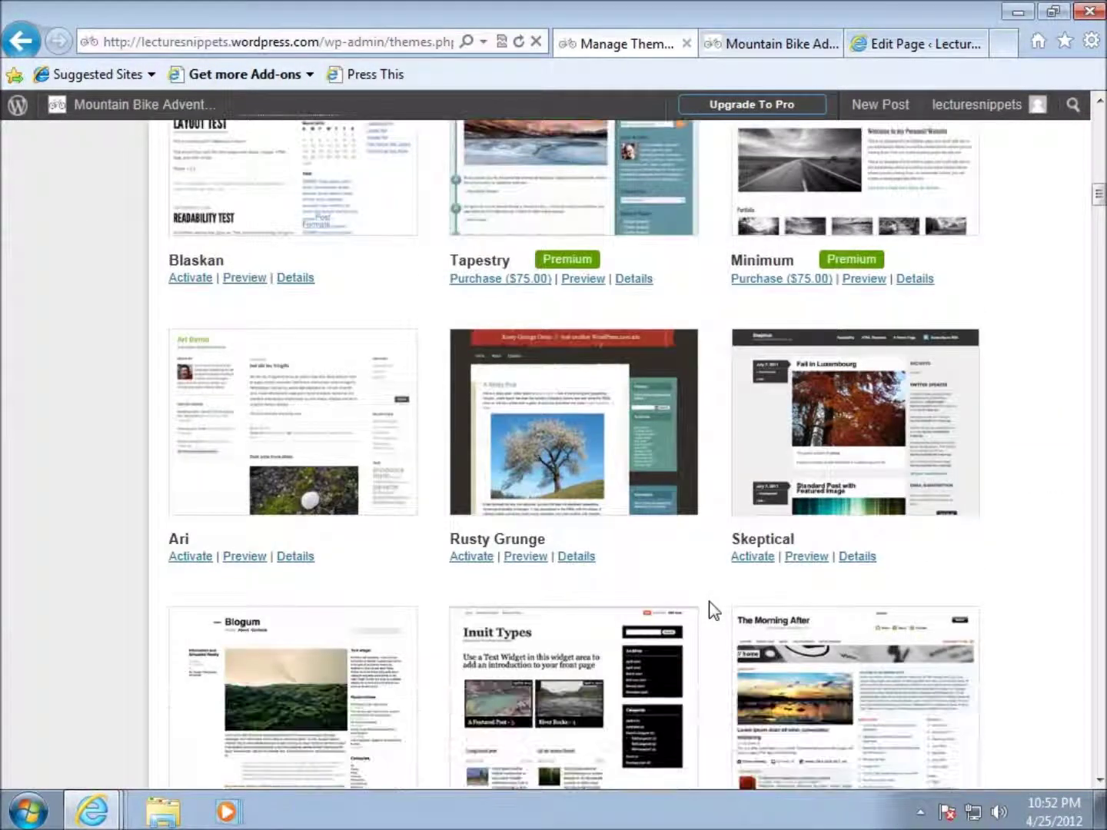
{"action": "scroll", "coordinate": [712, 608], "scroll_direction": "down", "scroll_amount": 5}
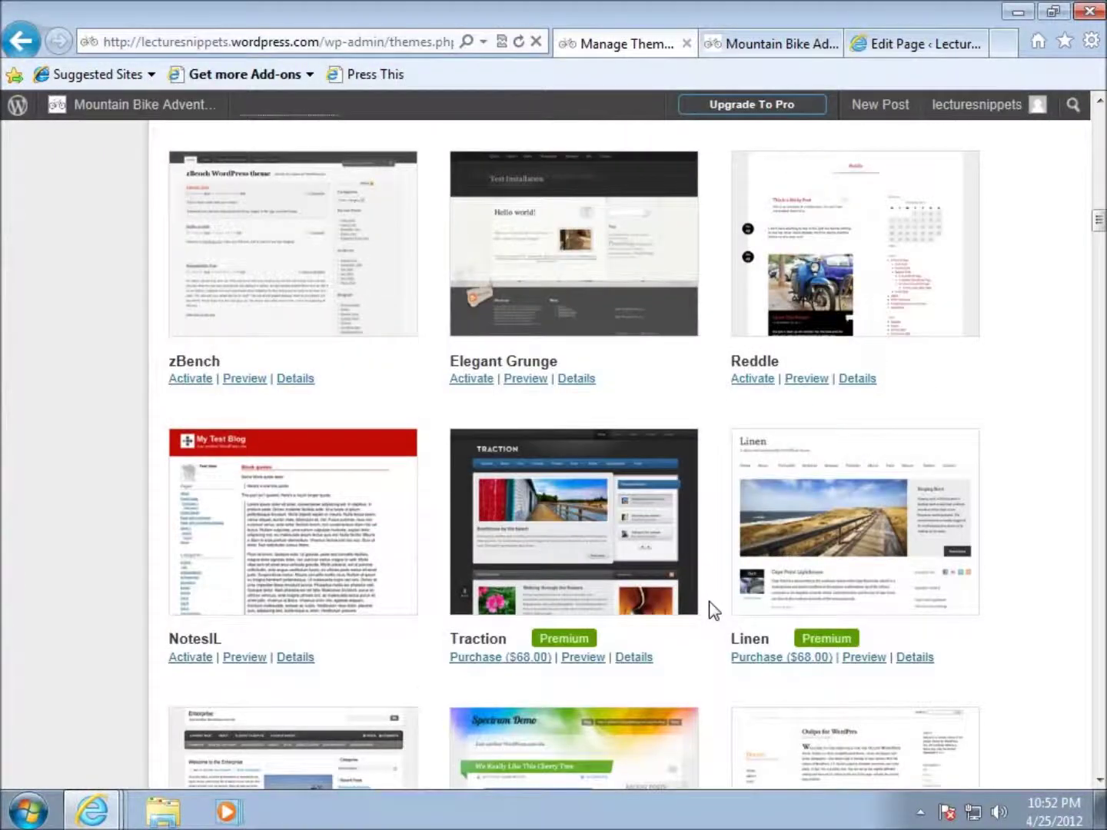
{"action": "scroll", "coordinate": [712, 608], "scroll_direction": "up", "scroll_amount": 20}
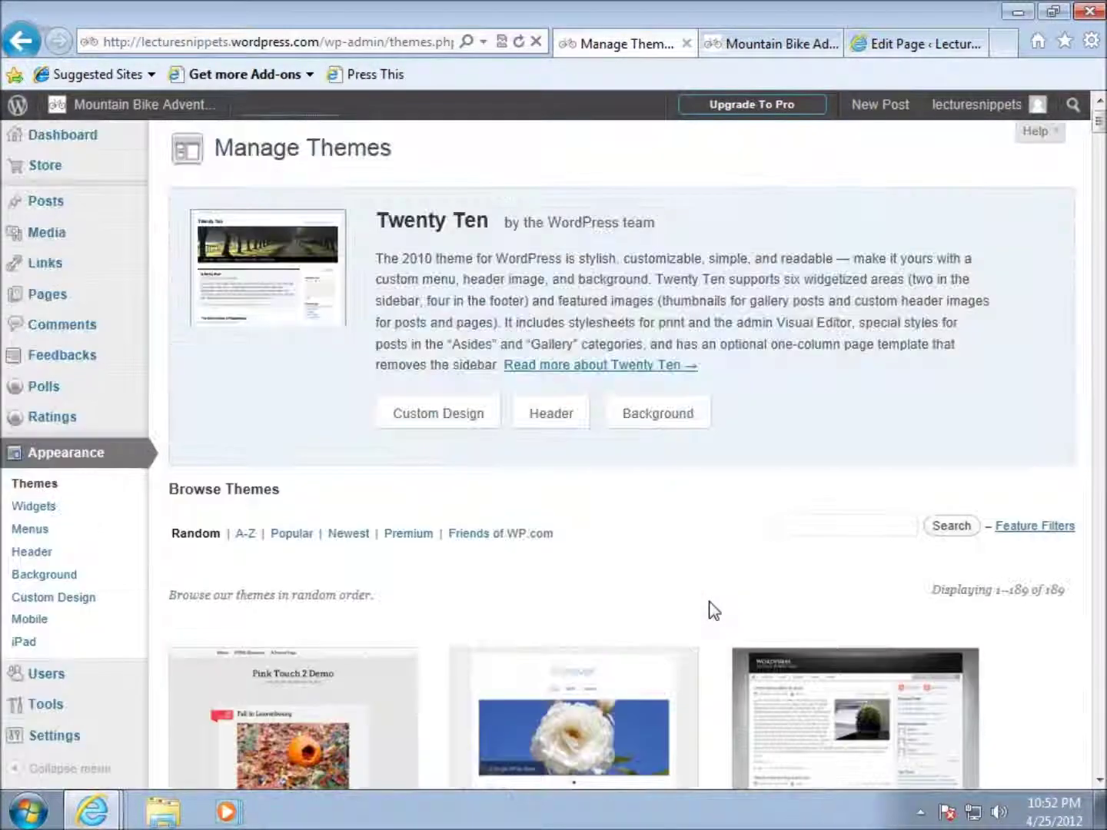
Search the themes for "spring", activate the Spring Loaded theme and reload the theme management page
{"action": "left_click", "coordinate": [801, 530]}
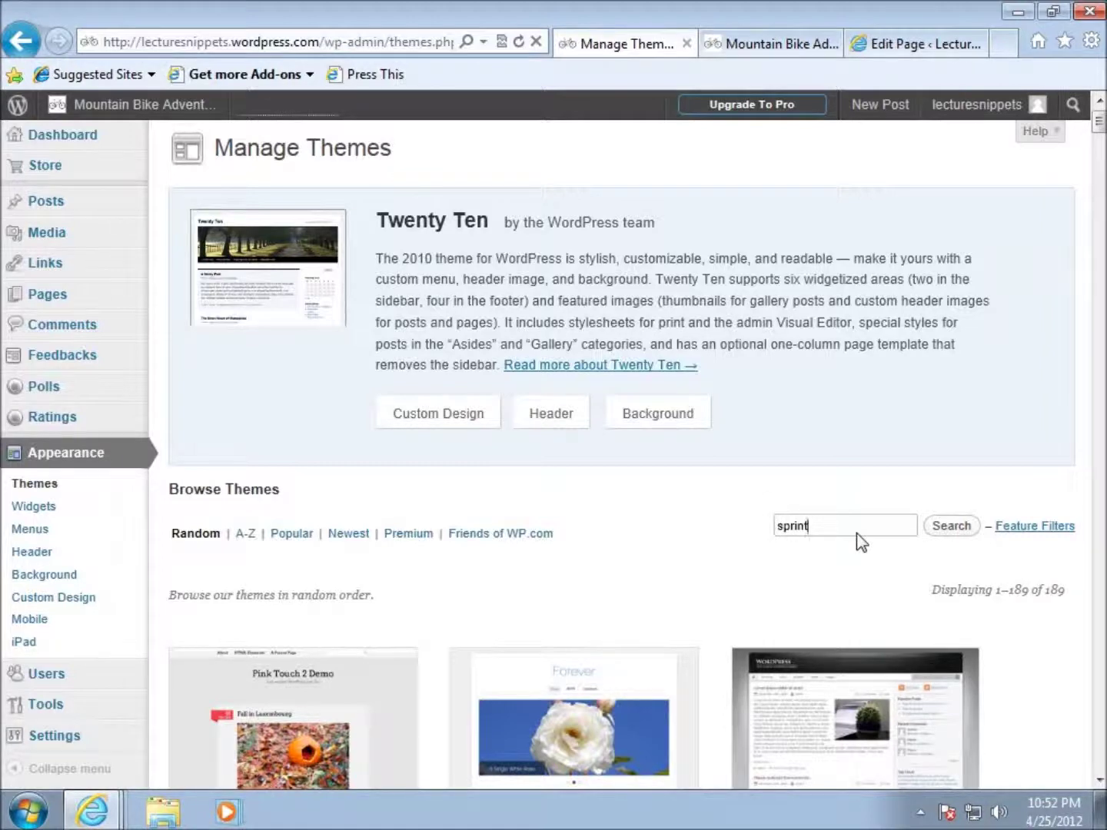
{"action": "left_click", "coordinate": [946, 527]}
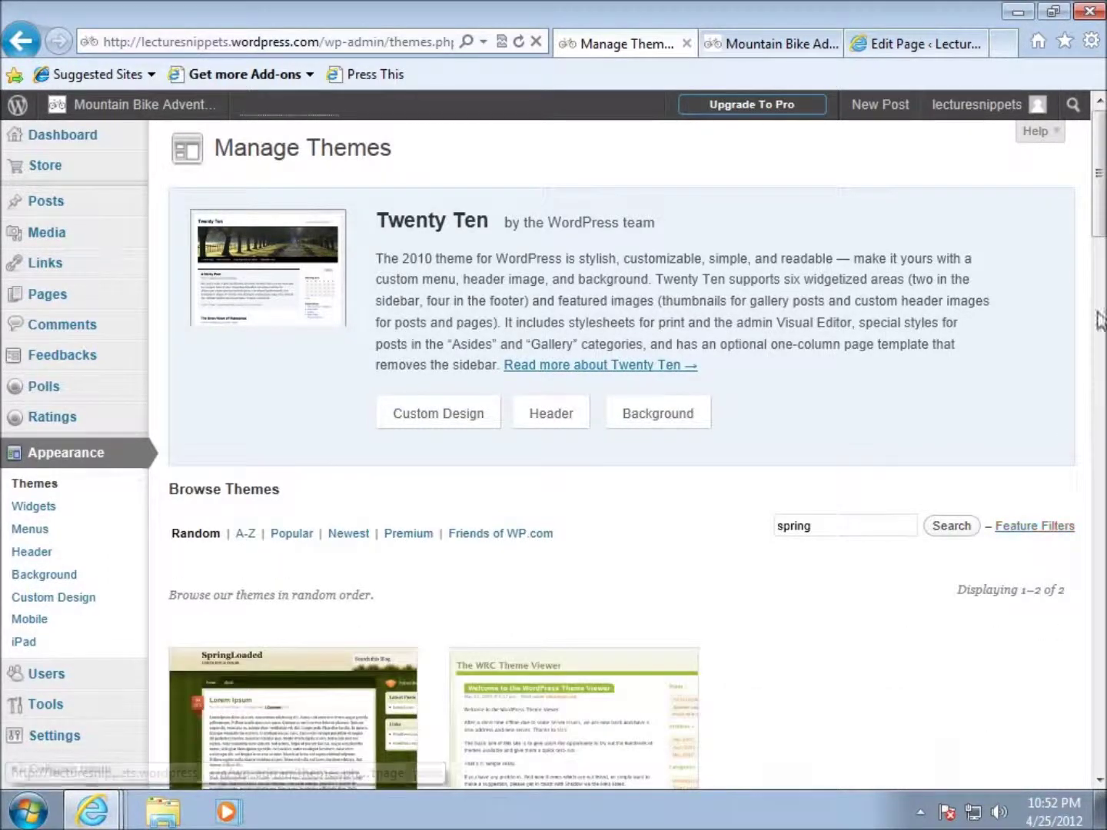
{"action": "scroll", "coordinate": [1102, 267], "scroll_direction": "down", "scroll_amount": 3}
{"action": "scroll", "coordinate": [1101, 267], "scroll_direction": "down", "scroll_amount": 5}
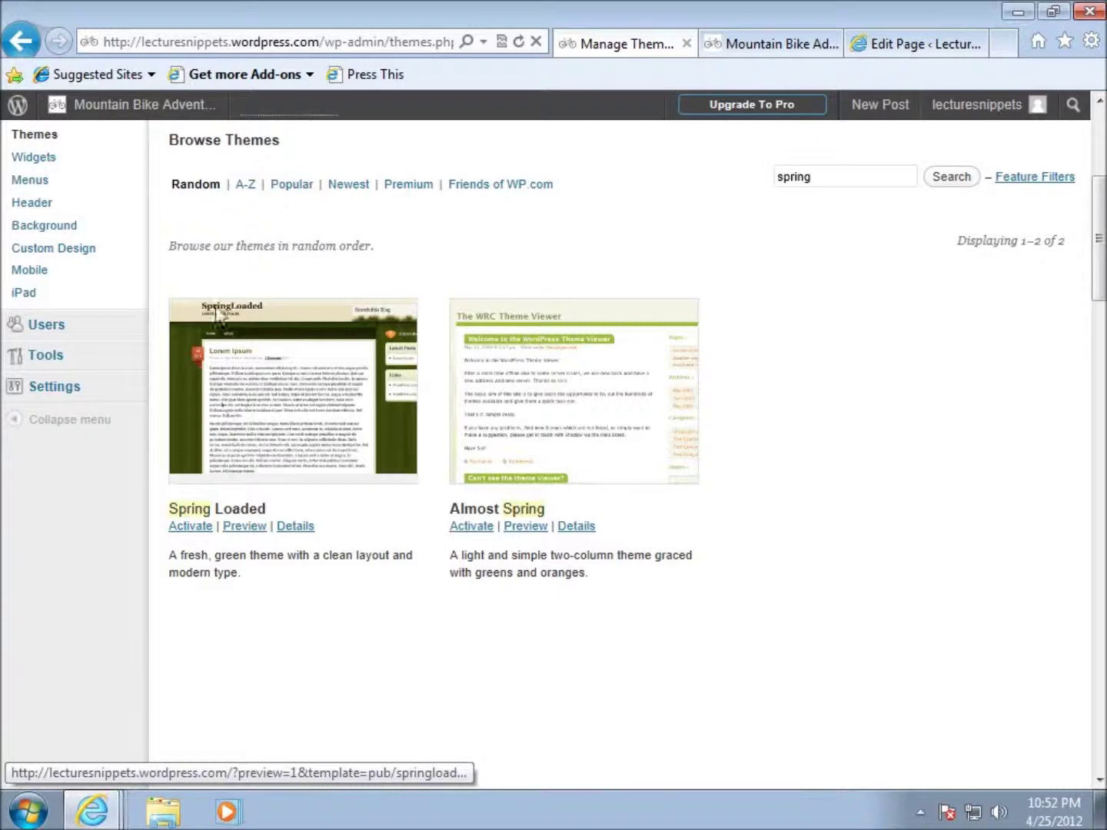
{"action": "left_click", "coordinate": [196, 527]}
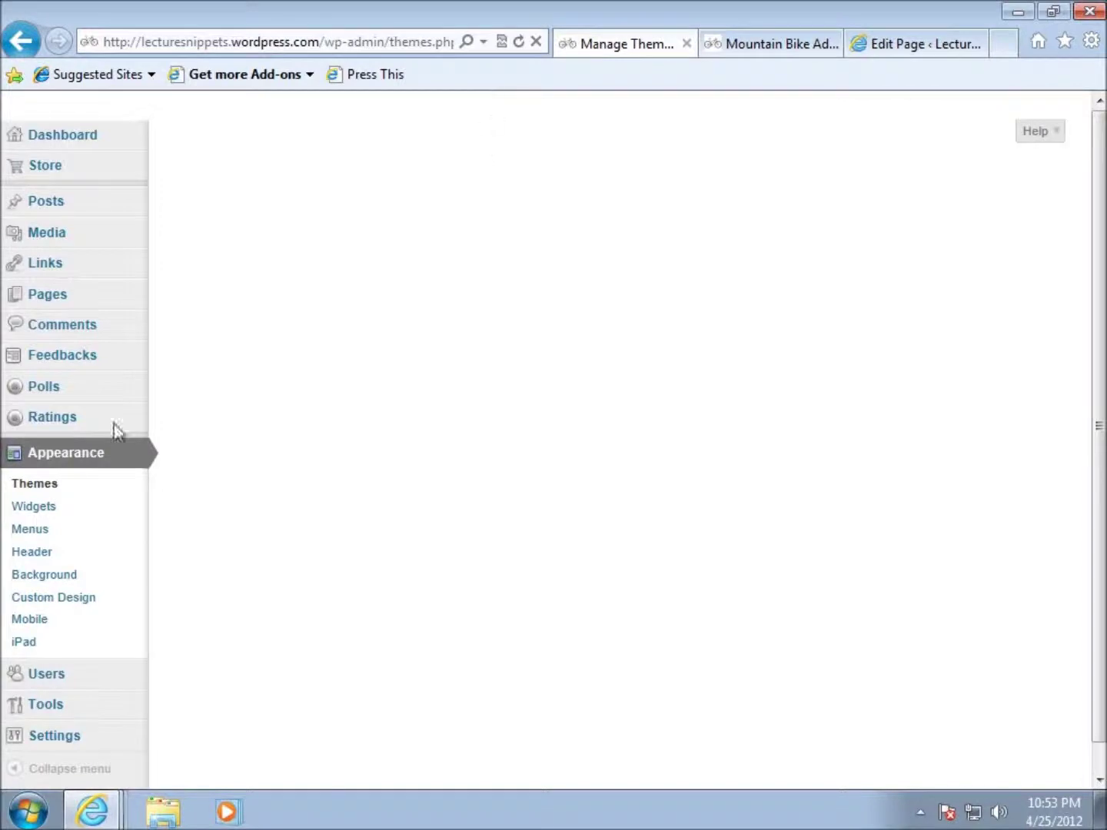
{"action": "left_click", "coordinate": [32, 486]}
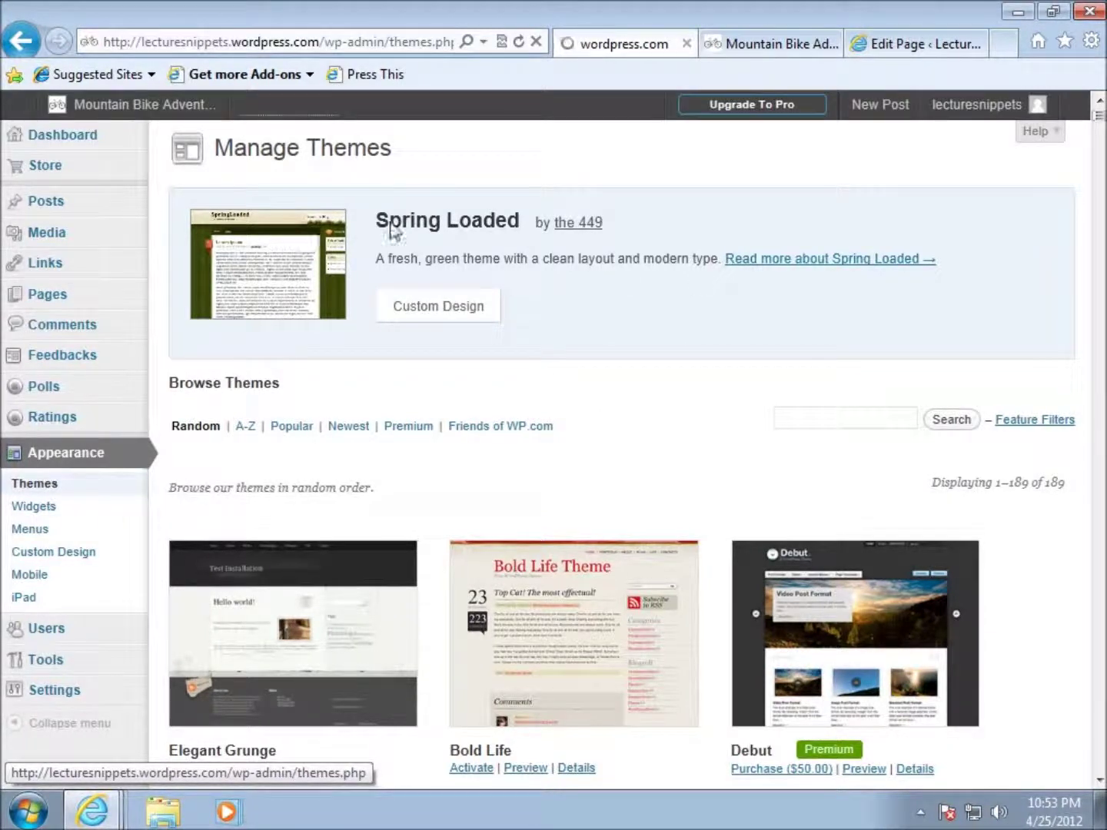
Examine the Custom Design upgrade offered for the Spring Loaded theme, including its custom fonts and CSS stylesheet editor
{"action": "left_click", "coordinate": [437, 313]}
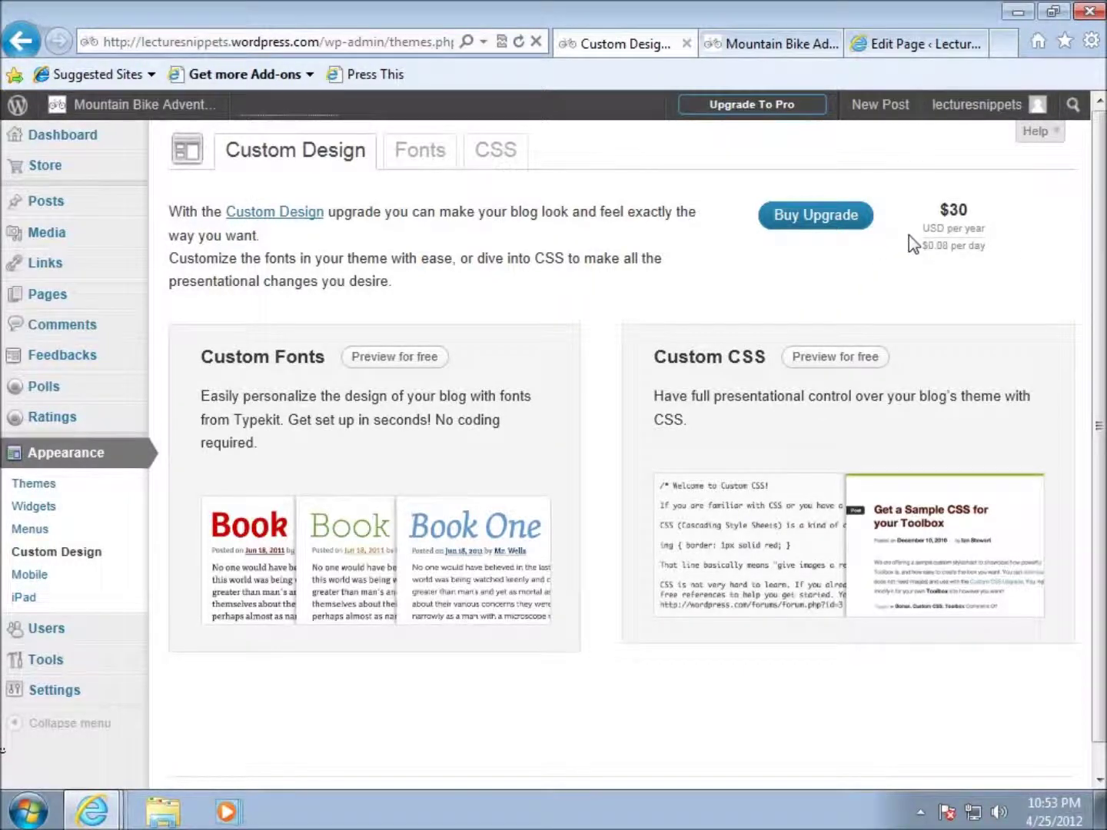
{"action": "left_click", "coordinate": [440, 161]}
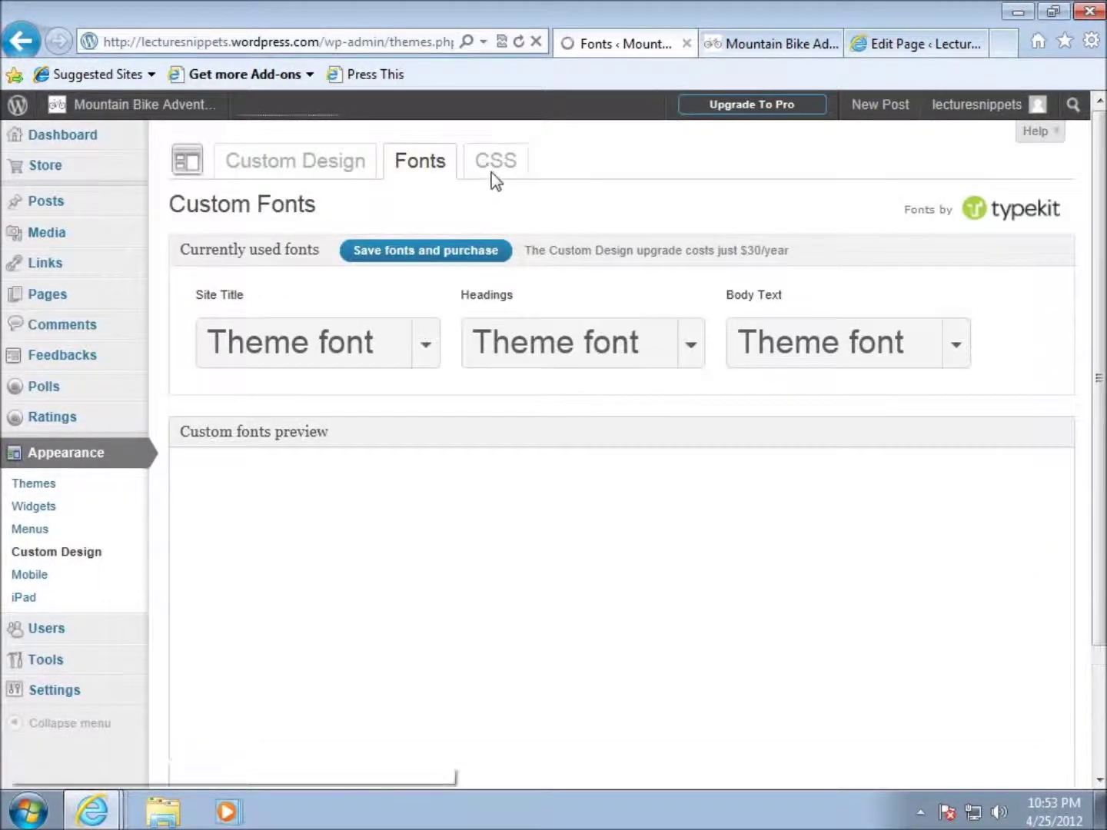
{"action": "left_click", "coordinate": [493, 170]}
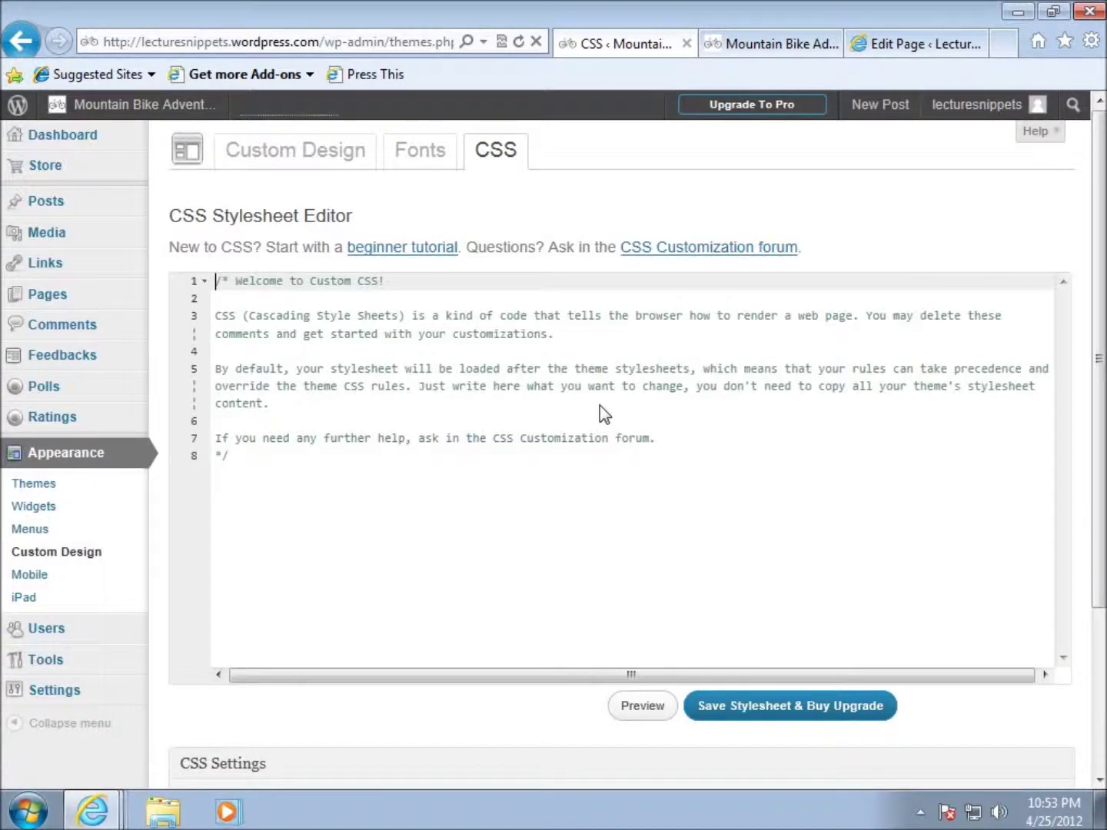
Review the CSS stylesheet editor and its CSS Settings for the Spring Loaded theme, and return to the theme management page
{"action": "scroll", "coordinate": [600, 405], "scroll_direction": "down", "scroll_amount": 2}
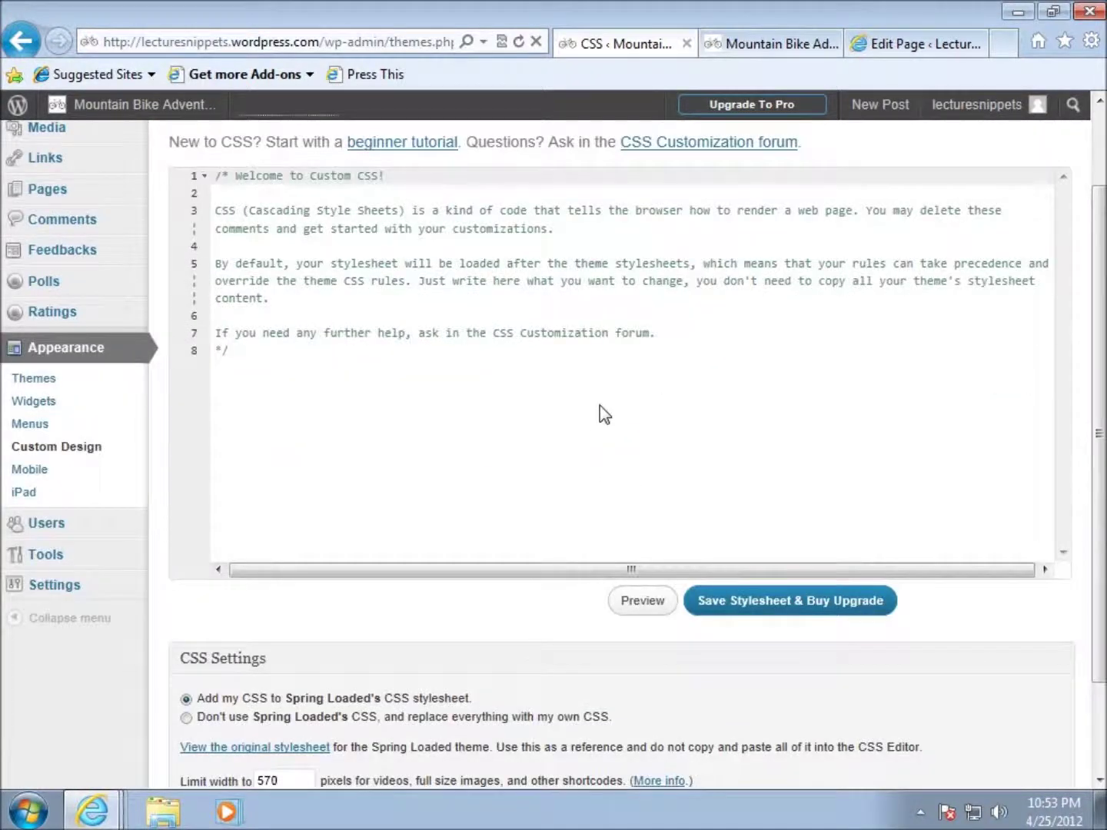
{"action": "scroll", "coordinate": [599, 404], "scroll_direction": "up", "scroll_amount": 2}
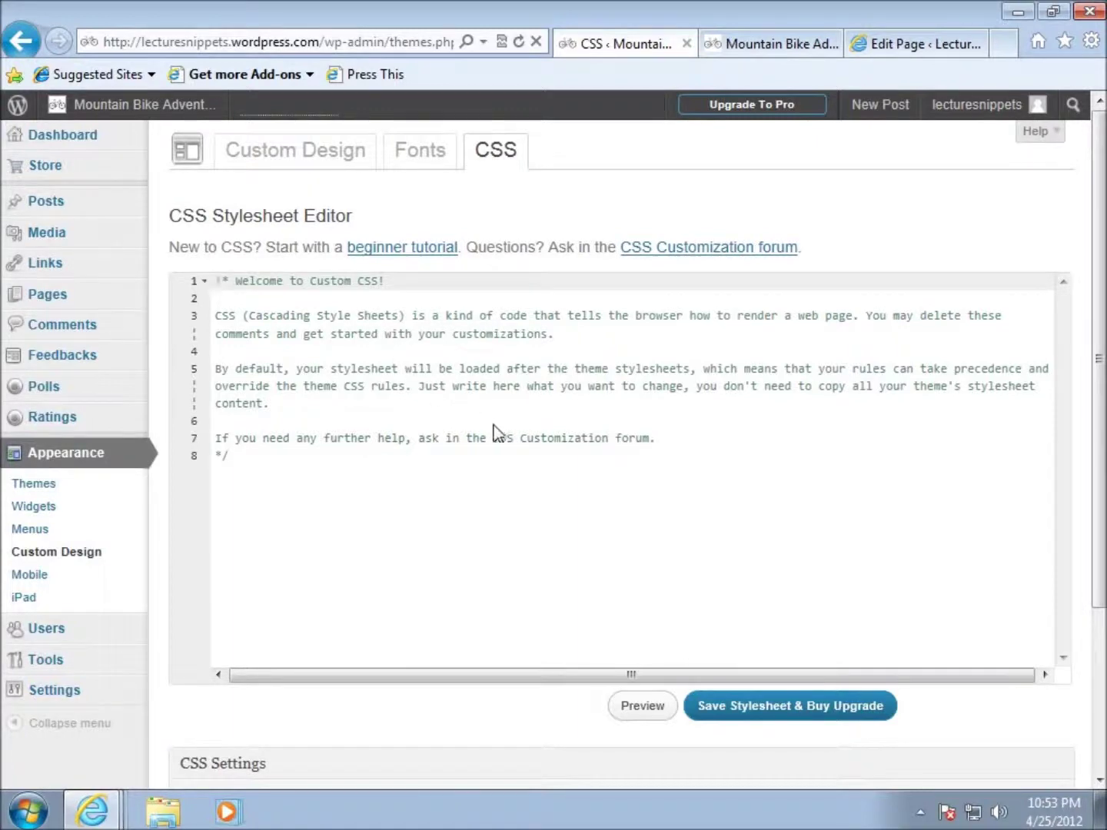
{"action": "scroll", "coordinate": [680, 625], "scroll_direction": "down", "scroll_amount": 4}
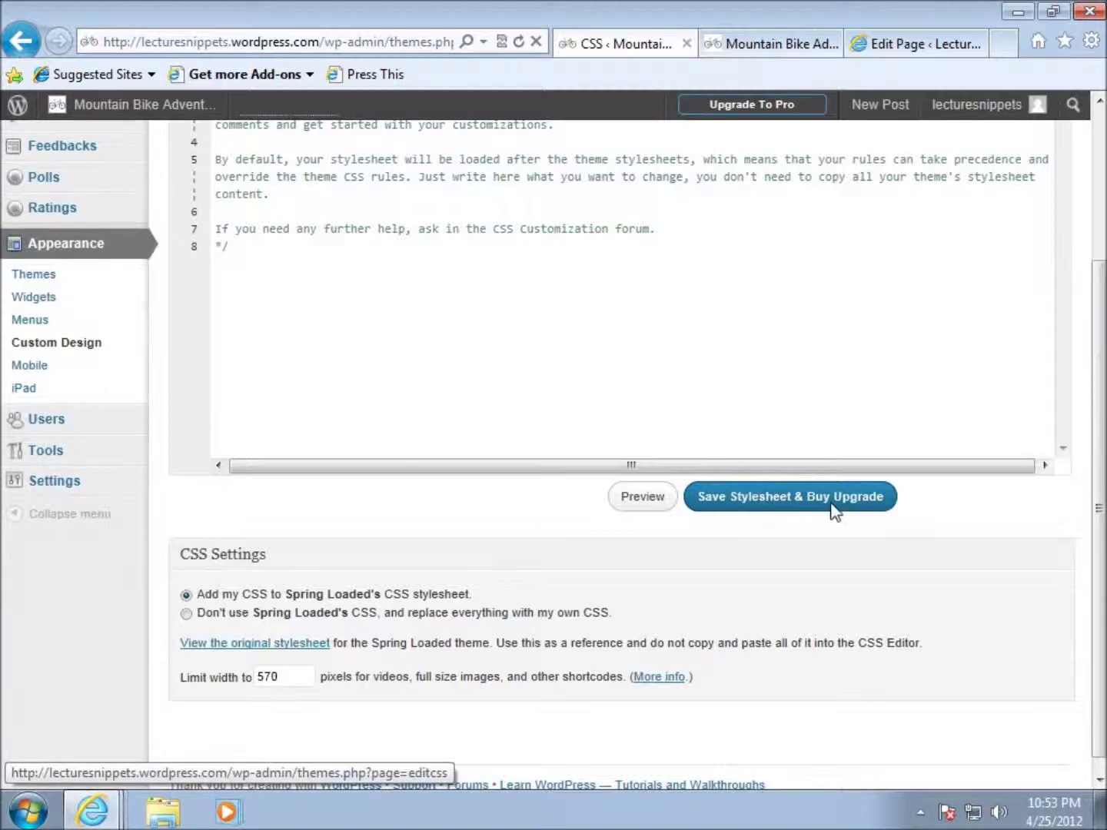
{"action": "scroll", "coordinate": [516, 611], "scroll_direction": "down", "scroll_amount": 2}
{"action": "scroll", "coordinate": [516, 611], "scroll_direction": "up", "scroll_amount": 5}
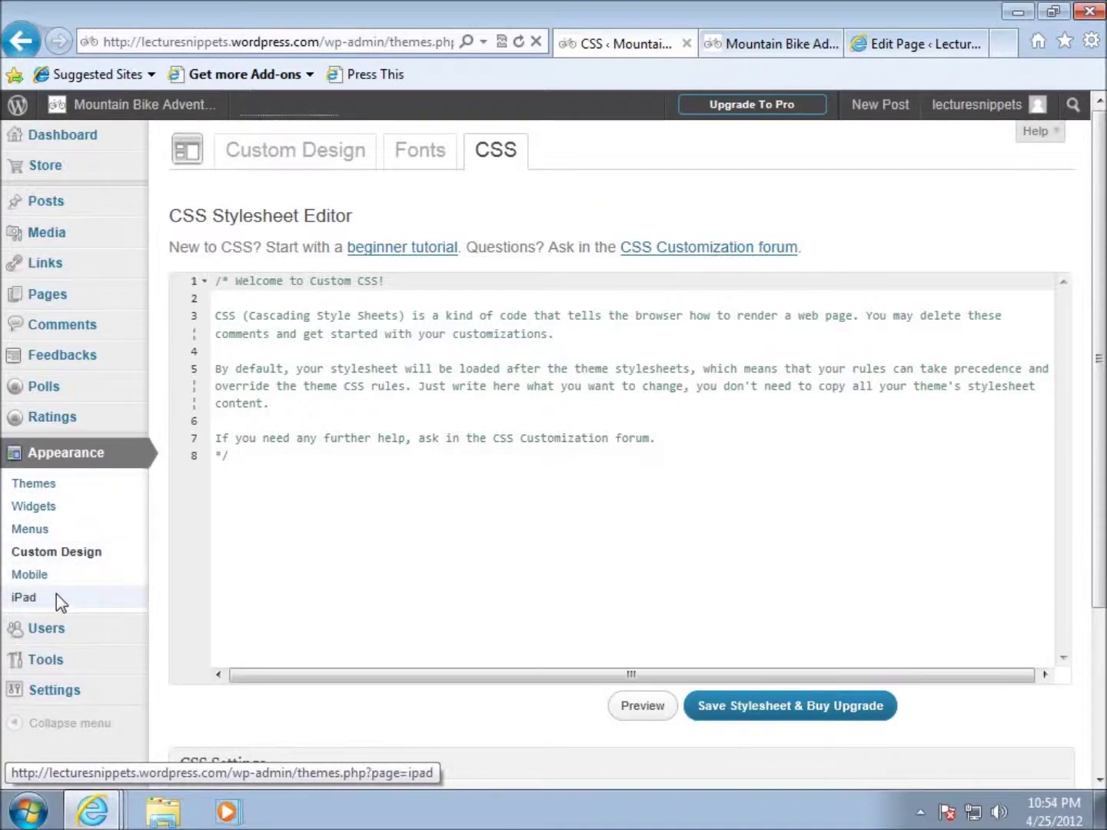
{"action": "left_click", "coordinate": [40, 491]}
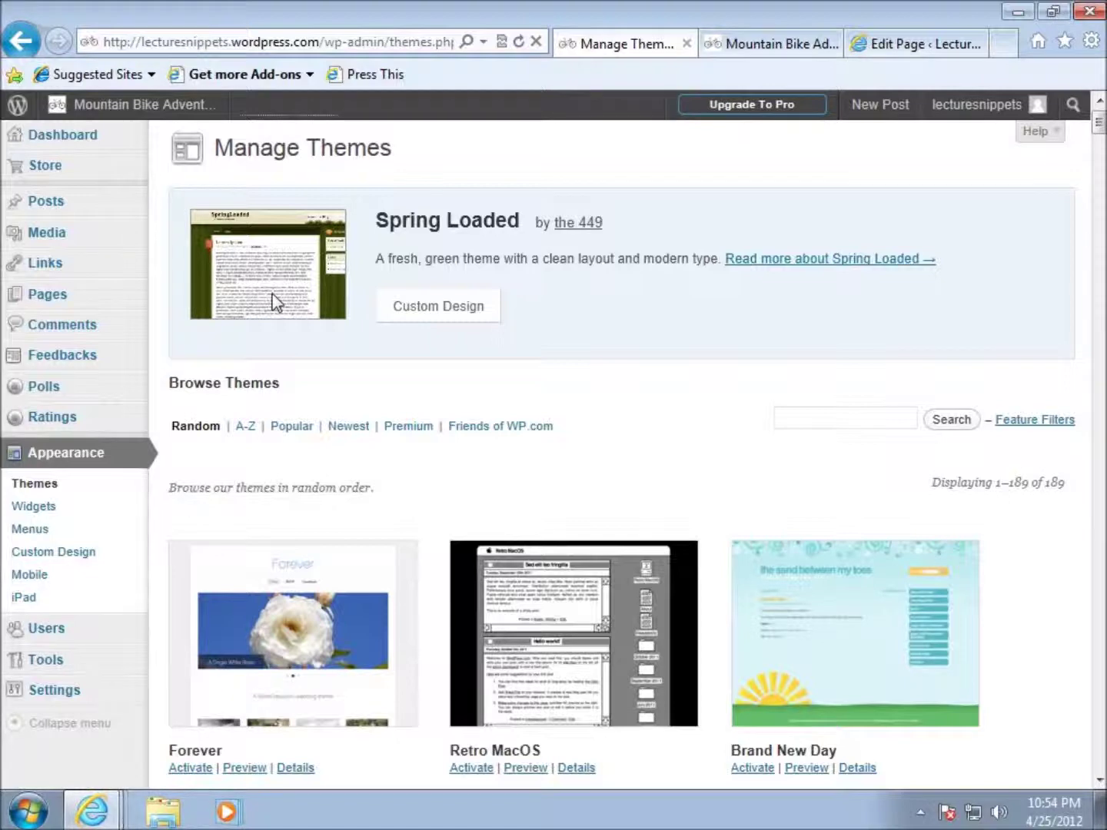
Reload the blog's home page and examine its header, search box, posts and sidebar in the Spring Loaded theme
{"action": "left_click", "coordinate": [766, 48]}
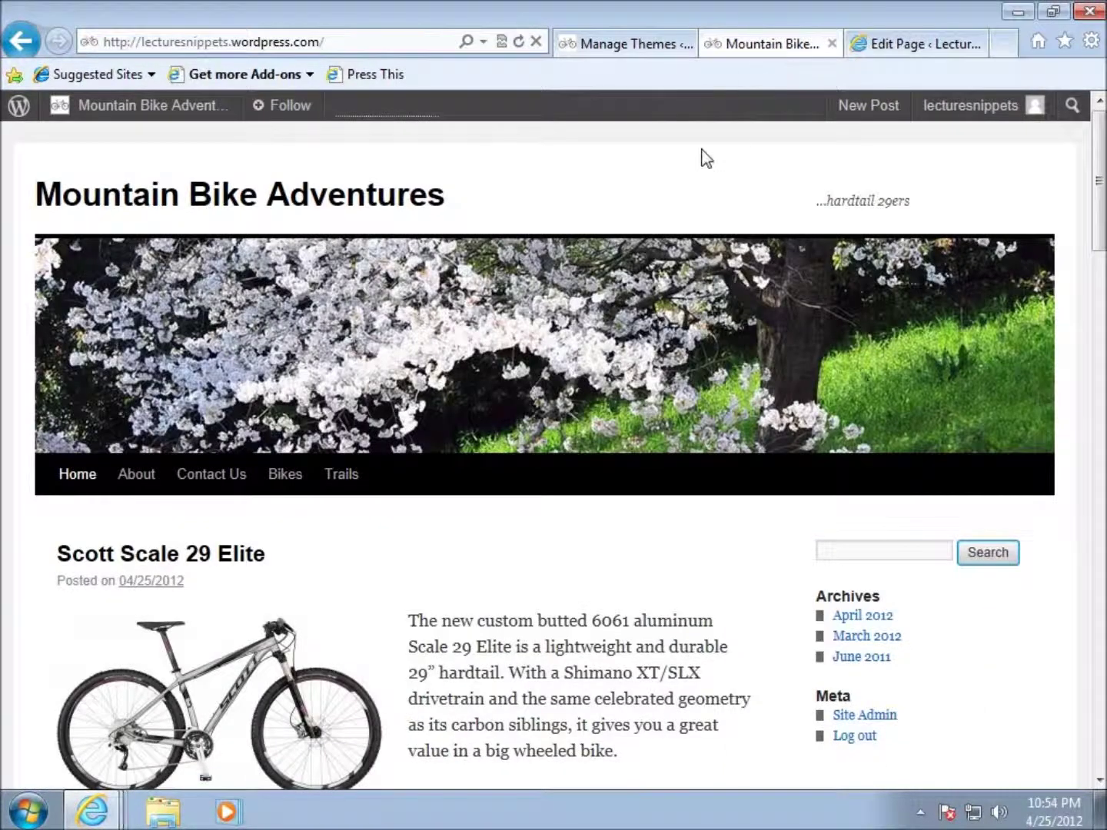
{"action": "left_click", "coordinate": [519, 41]}
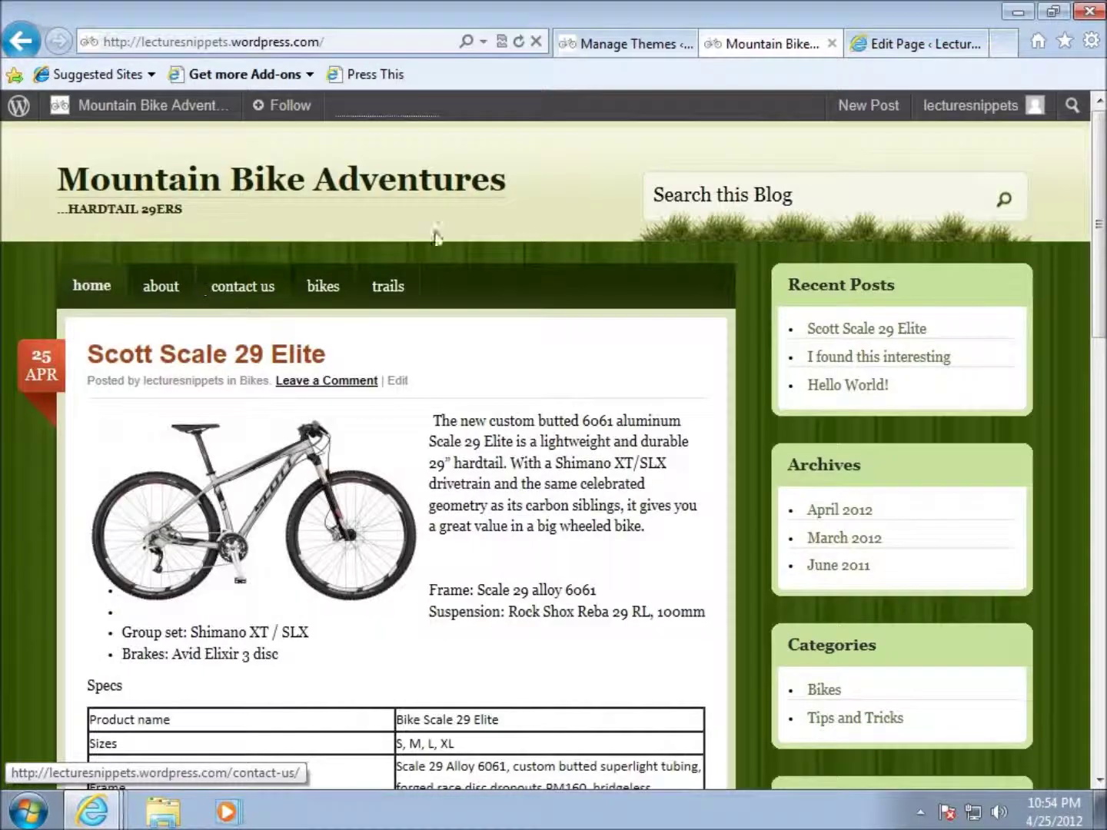
{"action": "left_click", "coordinate": [779, 203]}
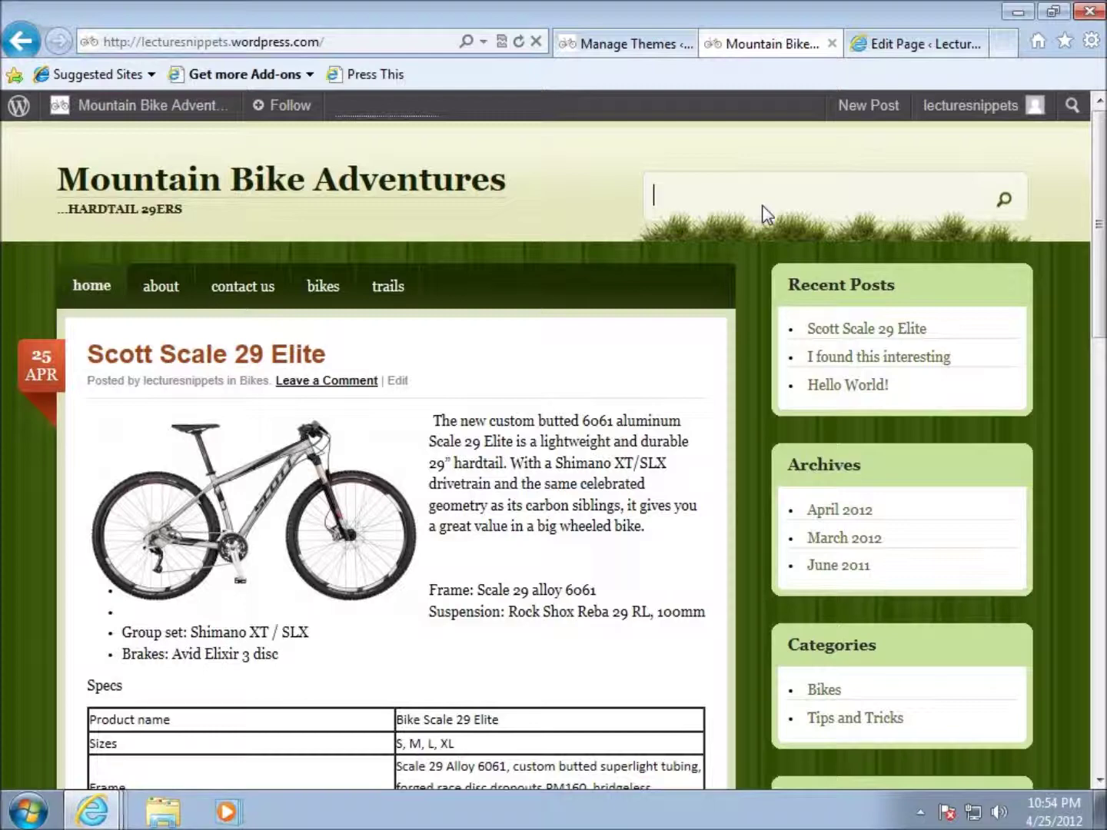
{"action": "scroll", "coordinate": [735, 307], "scroll_direction": "down", "scroll_amount": 1}
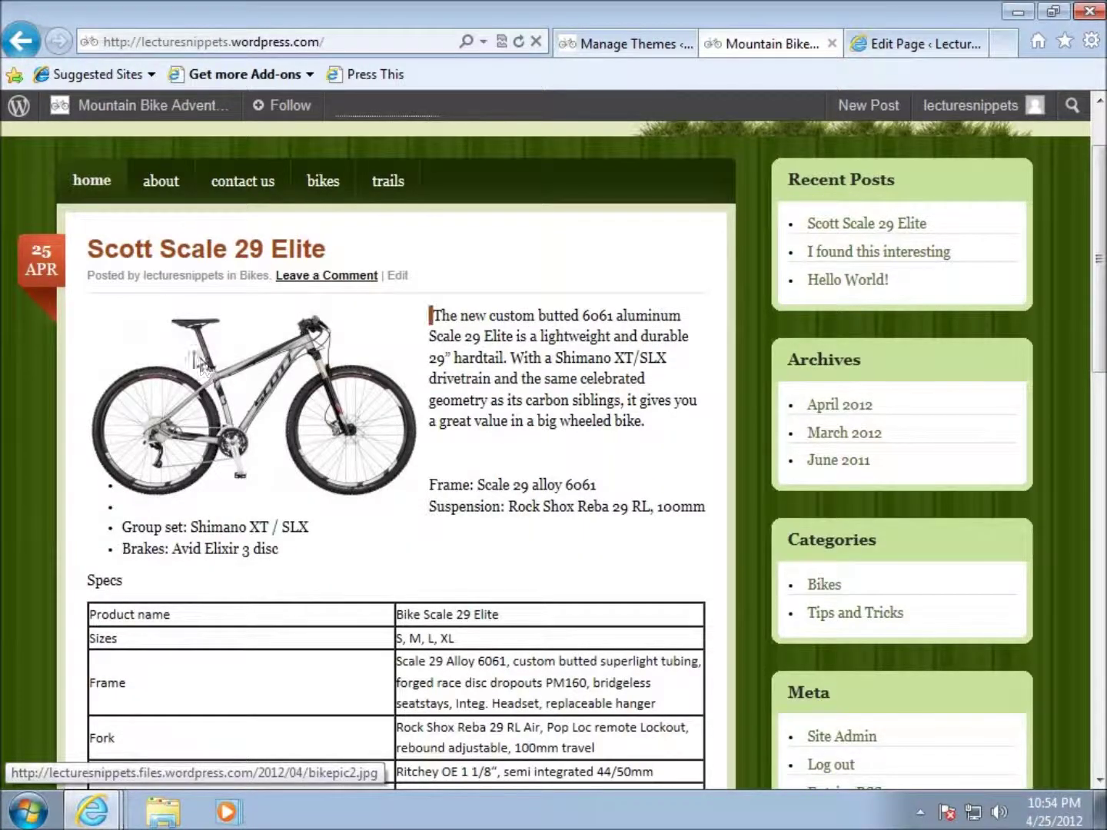
{"action": "scroll", "coordinate": [154, 490], "scroll_direction": "down", "scroll_amount": 4}
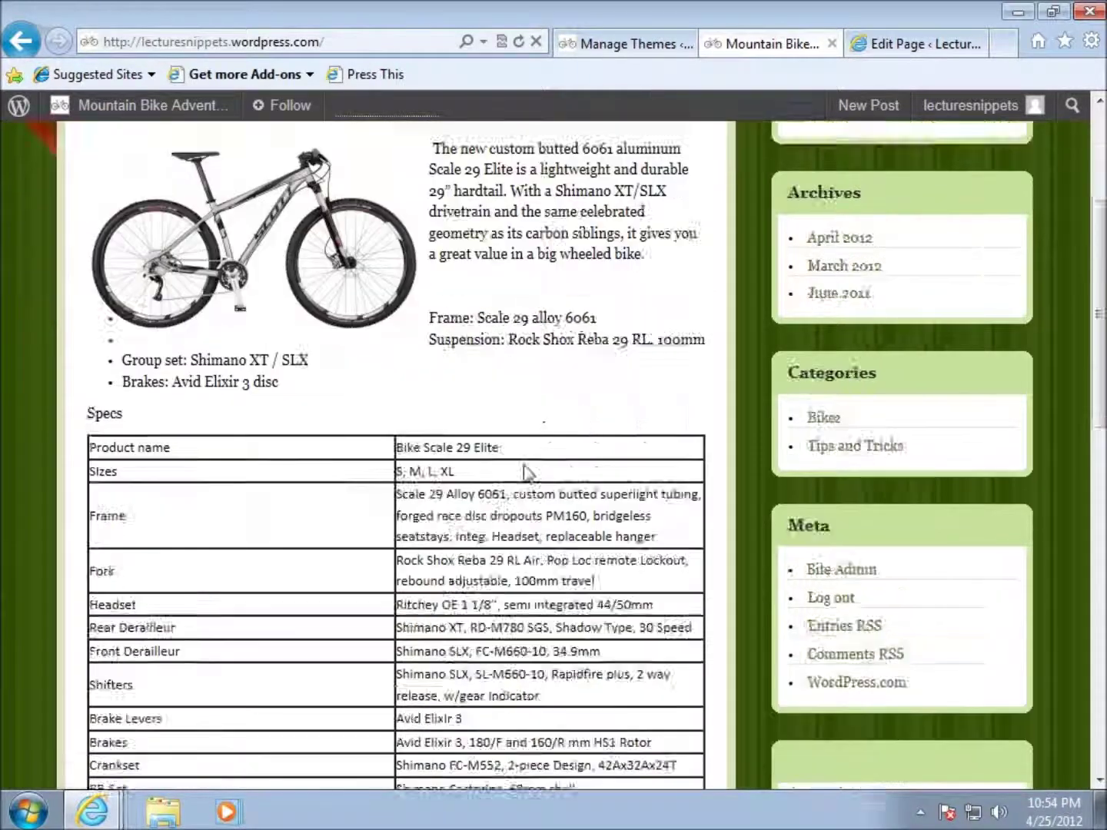
{"action": "scroll", "coordinate": [461, 467], "scroll_direction": "down", "scroll_amount": 8}
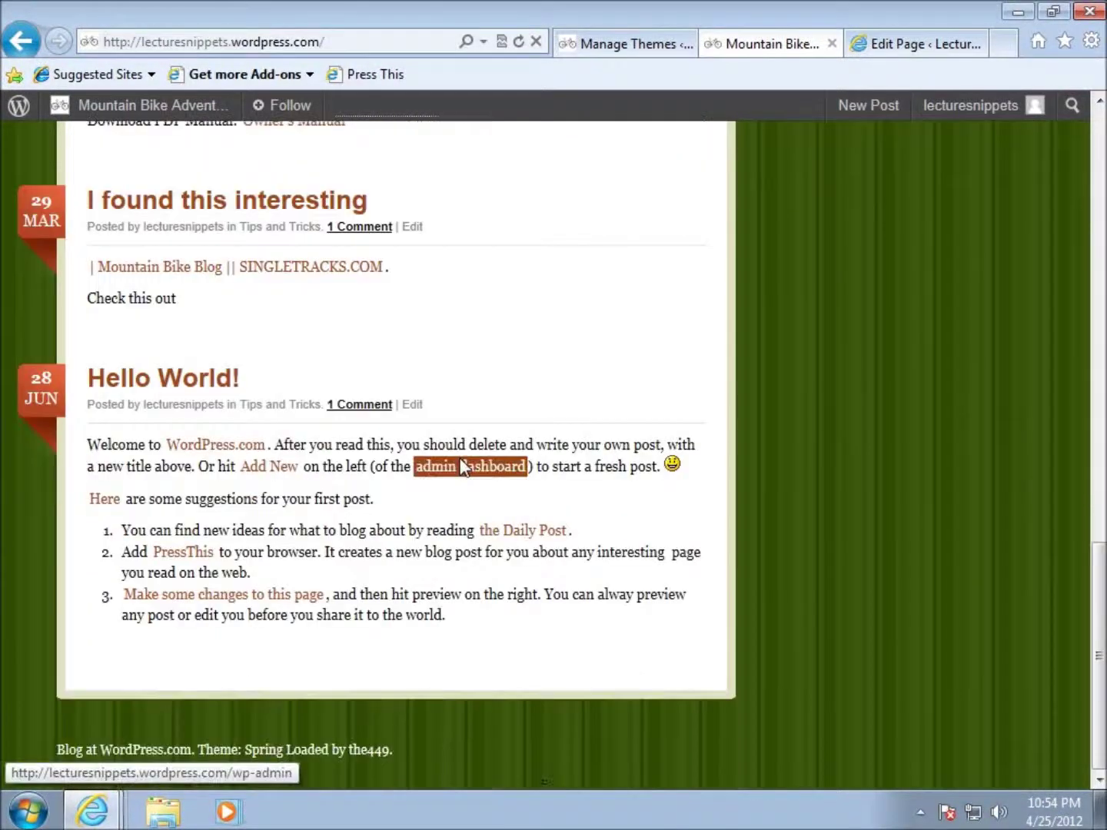
{"action": "scroll", "coordinate": [461, 461], "scroll_direction": "up", "scroll_amount": 1}
{"action": "scroll", "coordinate": [608, 577], "scroll_direction": "up", "scroll_amount": 11}
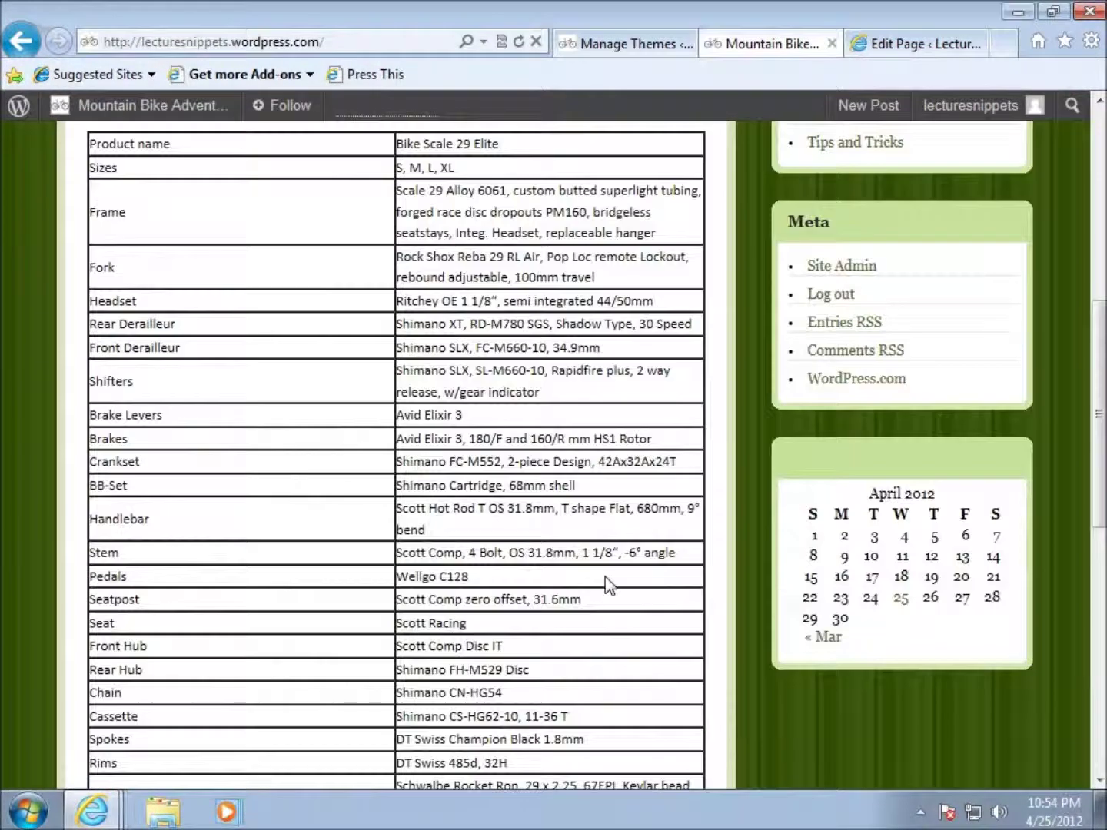
Examine the home page's post date badge, sidebar calendar and the drop-down submenus of the blog's navigation bar
{"action": "mouse_move", "coordinate": [39, 379]}
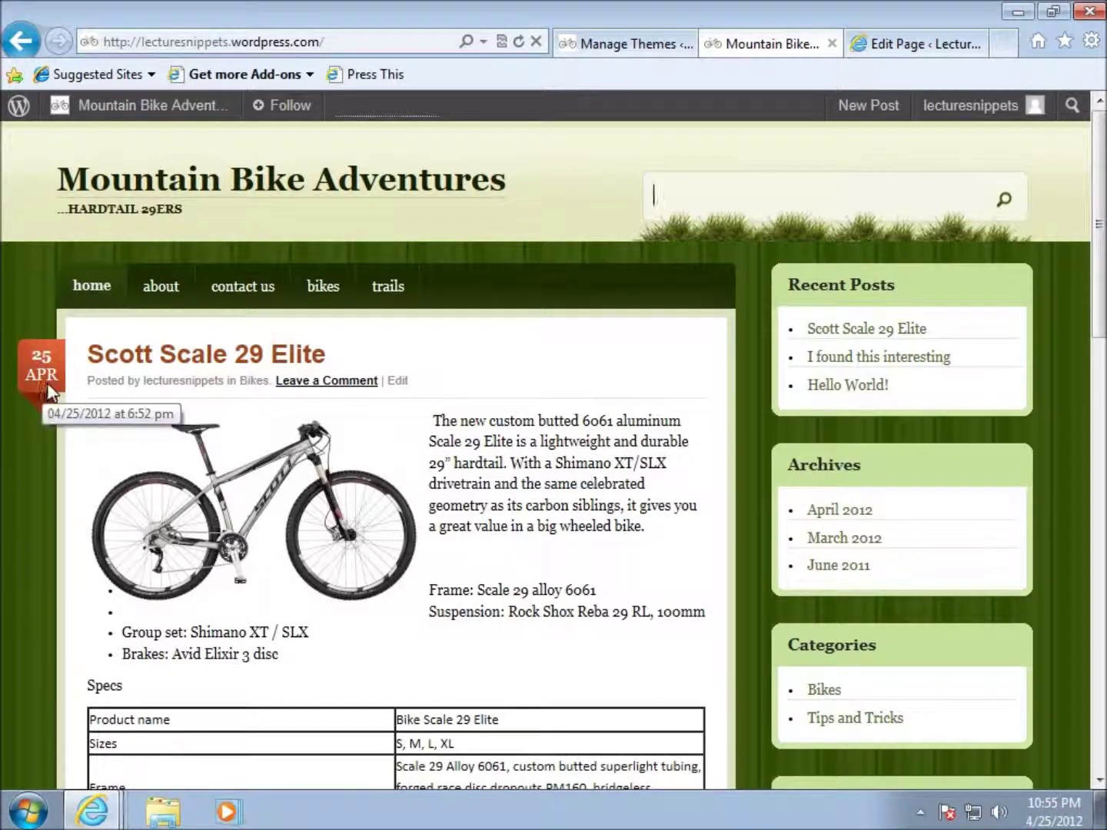
{"action": "scroll", "coordinate": [77, 461], "scroll_direction": "down", "scroll_amount": 3}
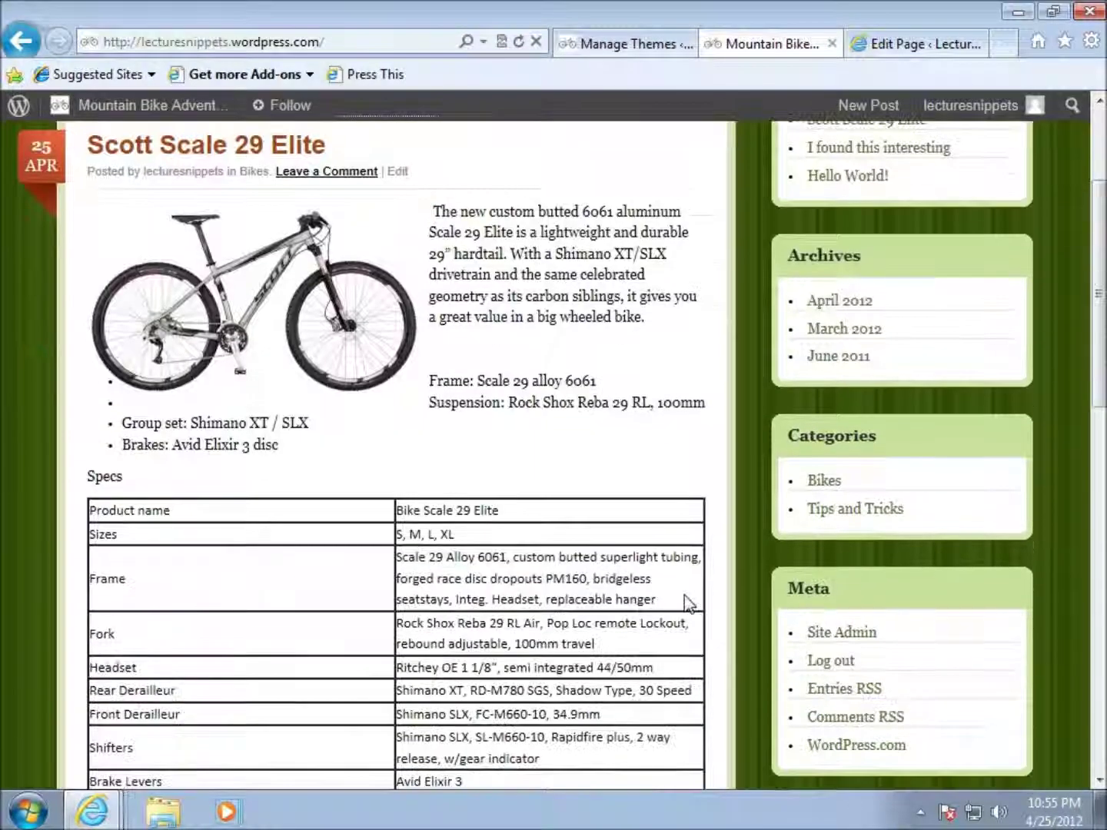
{"action": "scroll", "coordinate": [842, 661], "scroll_direction": "down", "scroll_amount": 10}
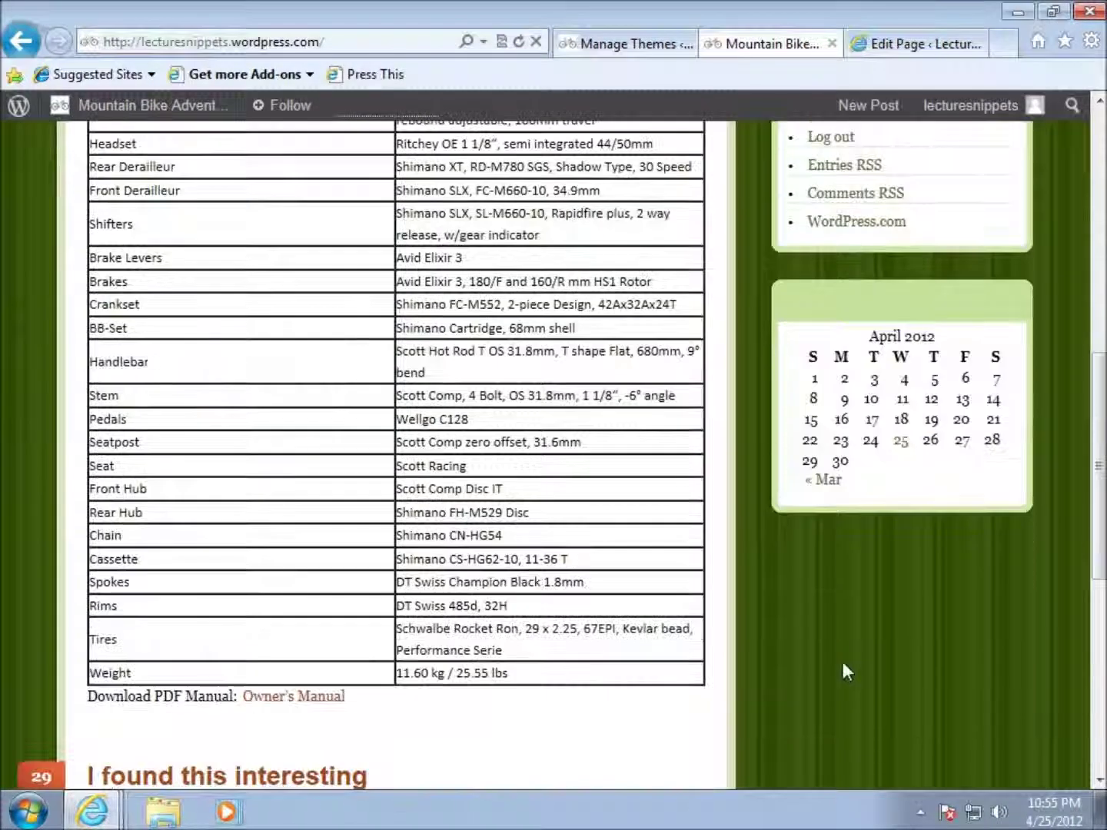
{"action": "scroll", "coordinate": [842, 658], "scroll_direction": "up", "scroll_amount": 15}
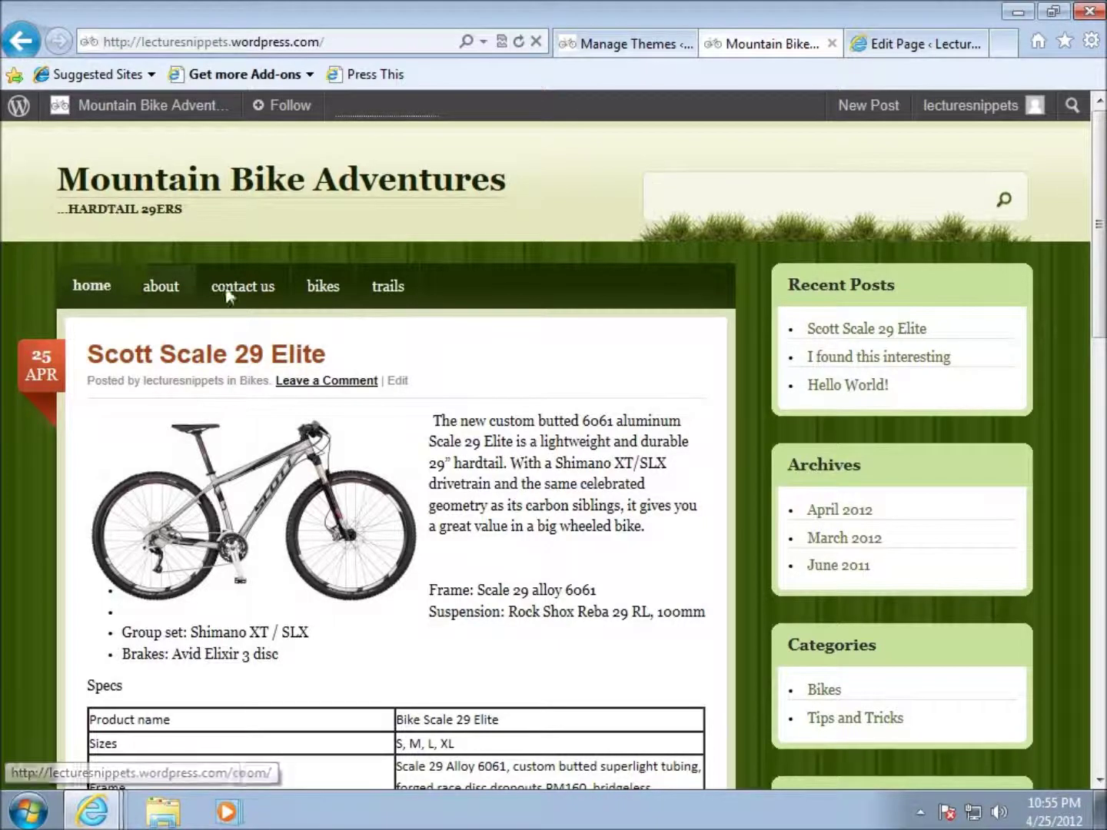
{"action": "mouse_move", "coordinate": [383, 295]}
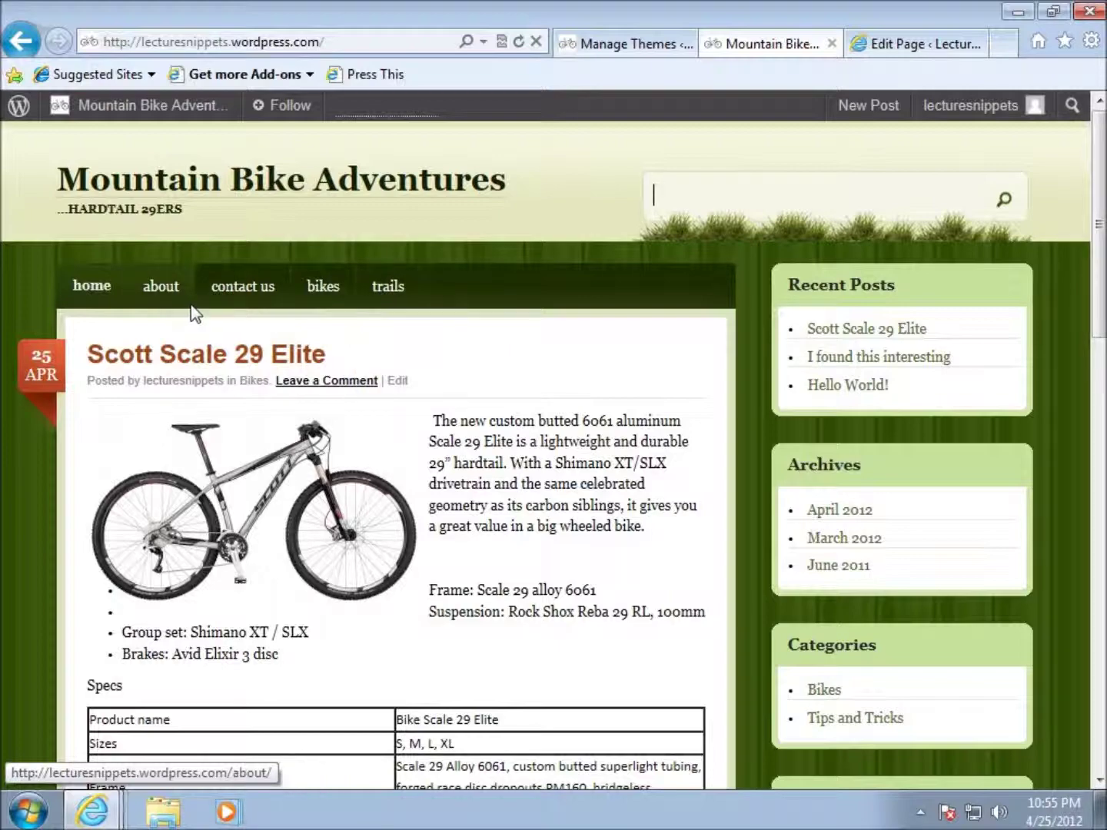
{"action": "mouse_move", "coordinate": [431, 310]}
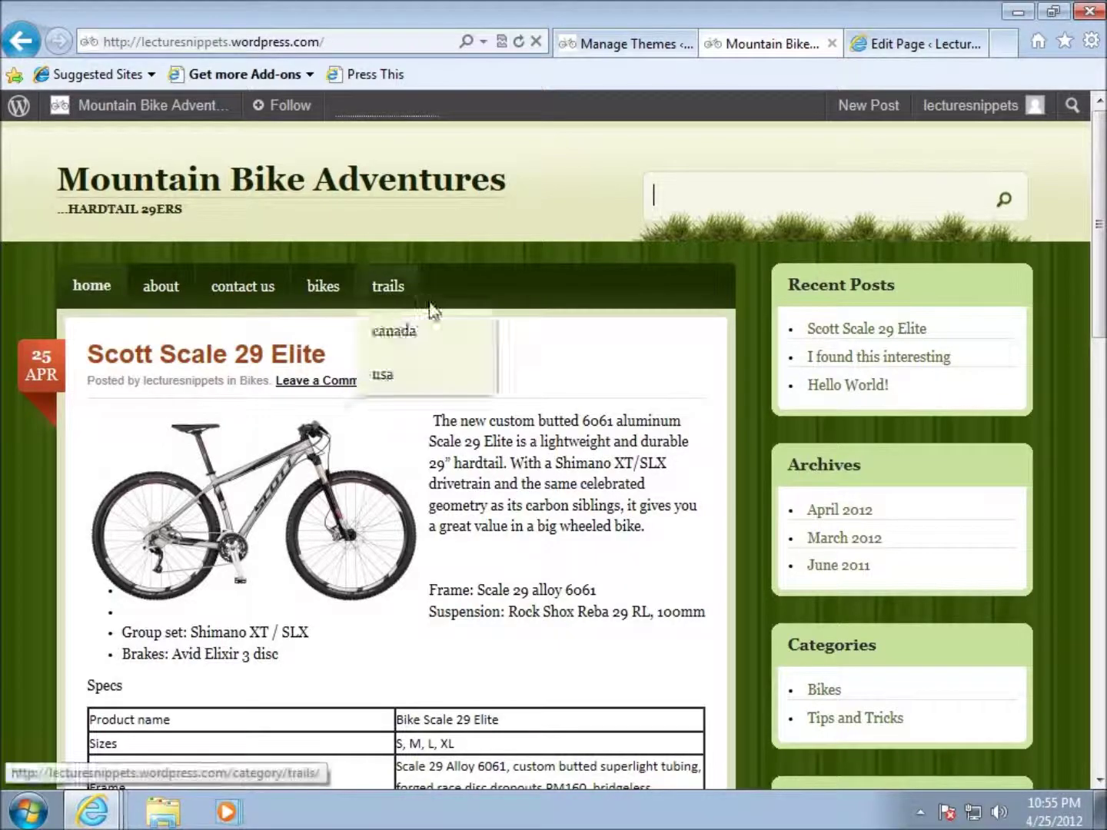
{"action": "scroll", "coordinate": [660, 408], "scroll_direction": "down", "scroll_amount": 10}
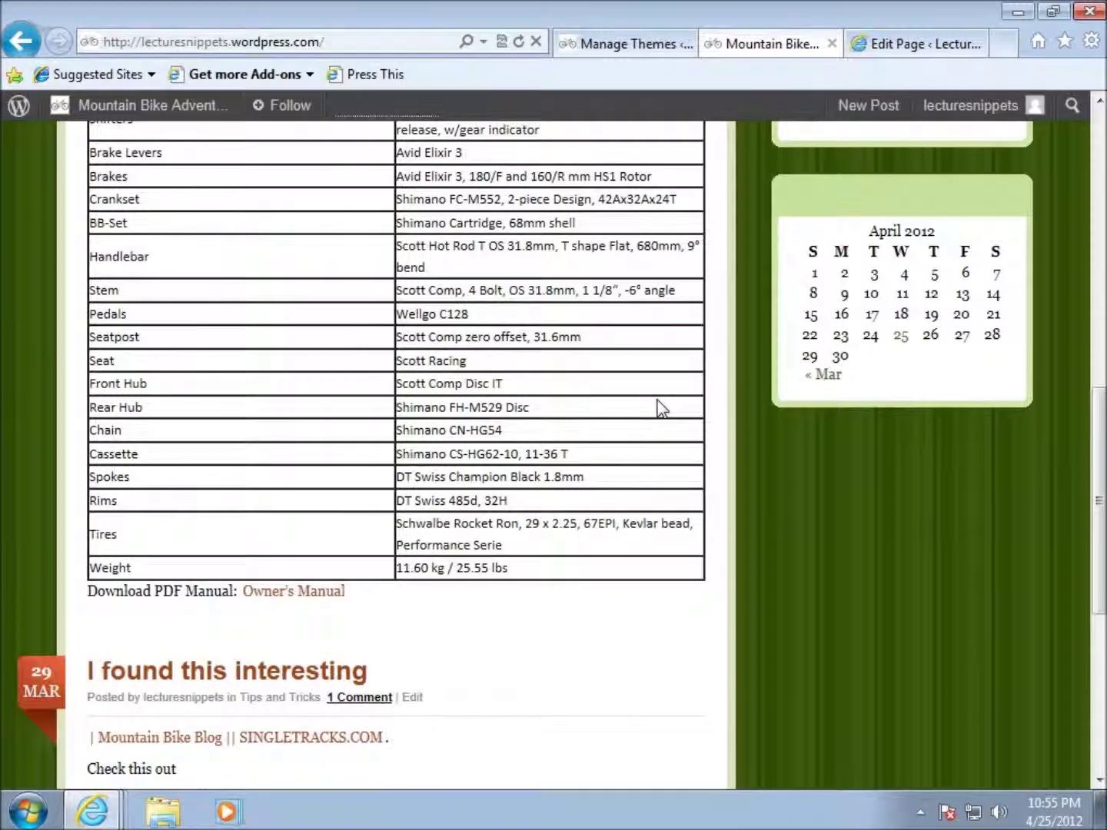
{"action": "scroll", "coordinate": [659, 407], "scroll_direction": "down", "scroll_amount": 5}
{"action": "scroll", "coordinate": [659, 408], "scroll_direction": "up", "scroll_amount": 15}
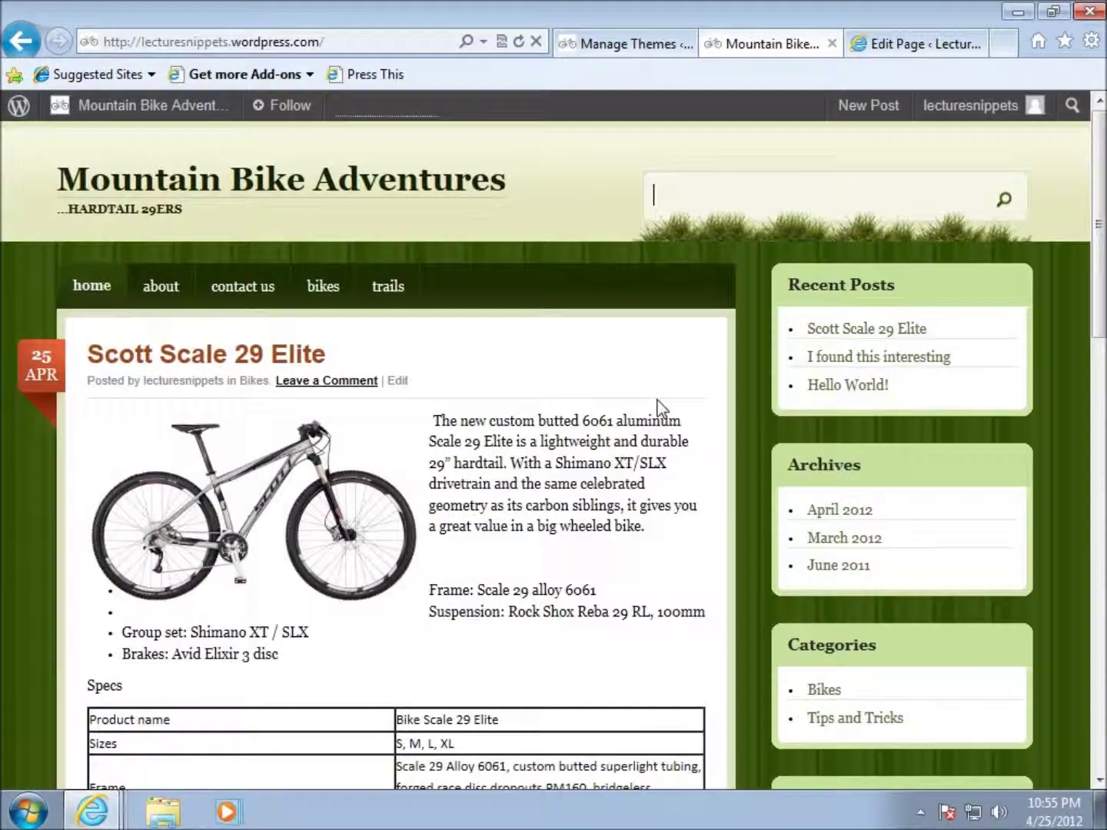
Open the blog's Contact Us page and look over its layout in the new theme
{"action": "left_click", "coordinate": [250, 289]}
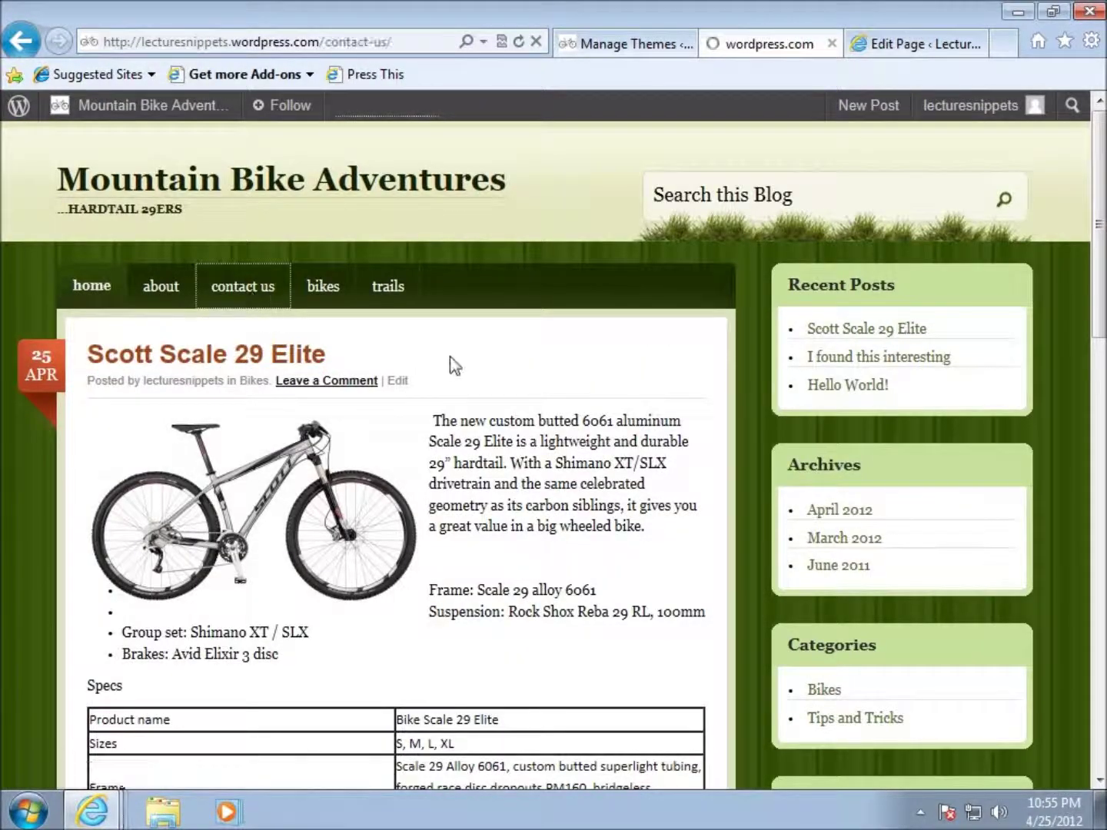
{"action": "scroll", "coordinate": [546, 525], "scroll_direction": "down", "scroll_amount": 5}
{"action": "scroll", "coordinate": [564, 522], "scroll_direction": "up", "scroll_amount": 5}
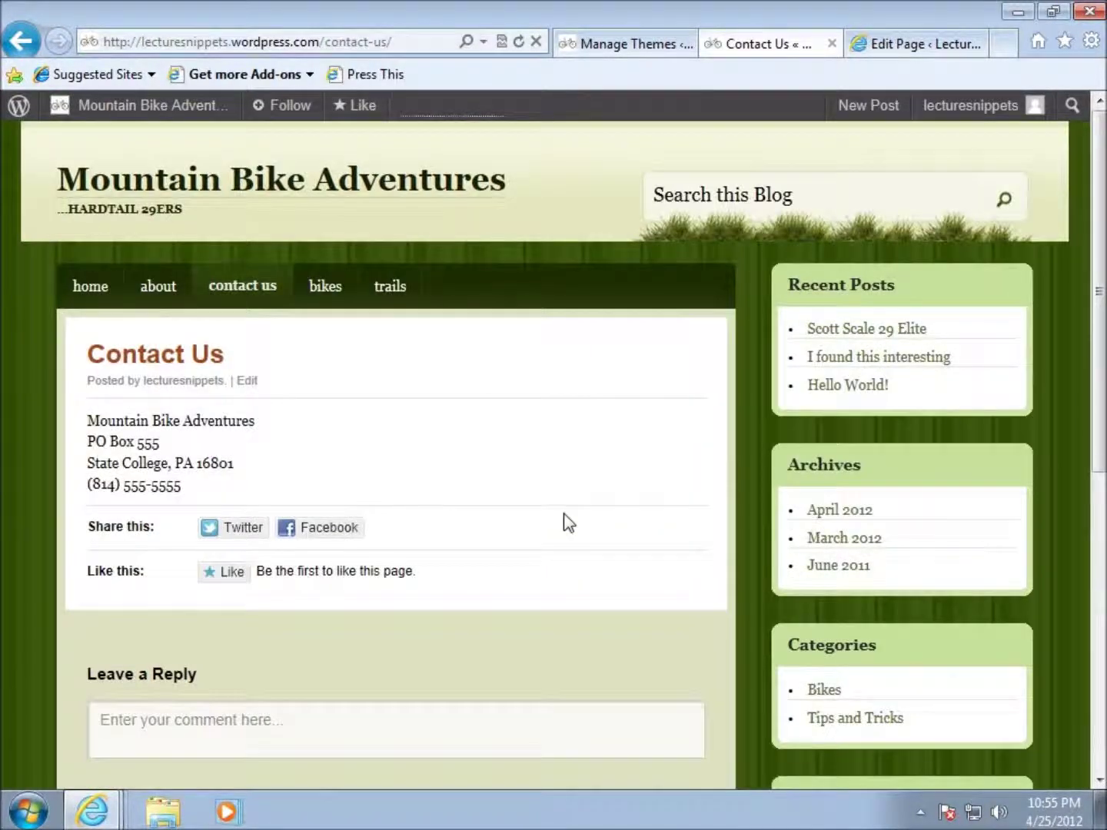
Switch back to the theme management page and browse the gallery of other available themes
{"action": "left_click", "coordinate": [643, 45]}
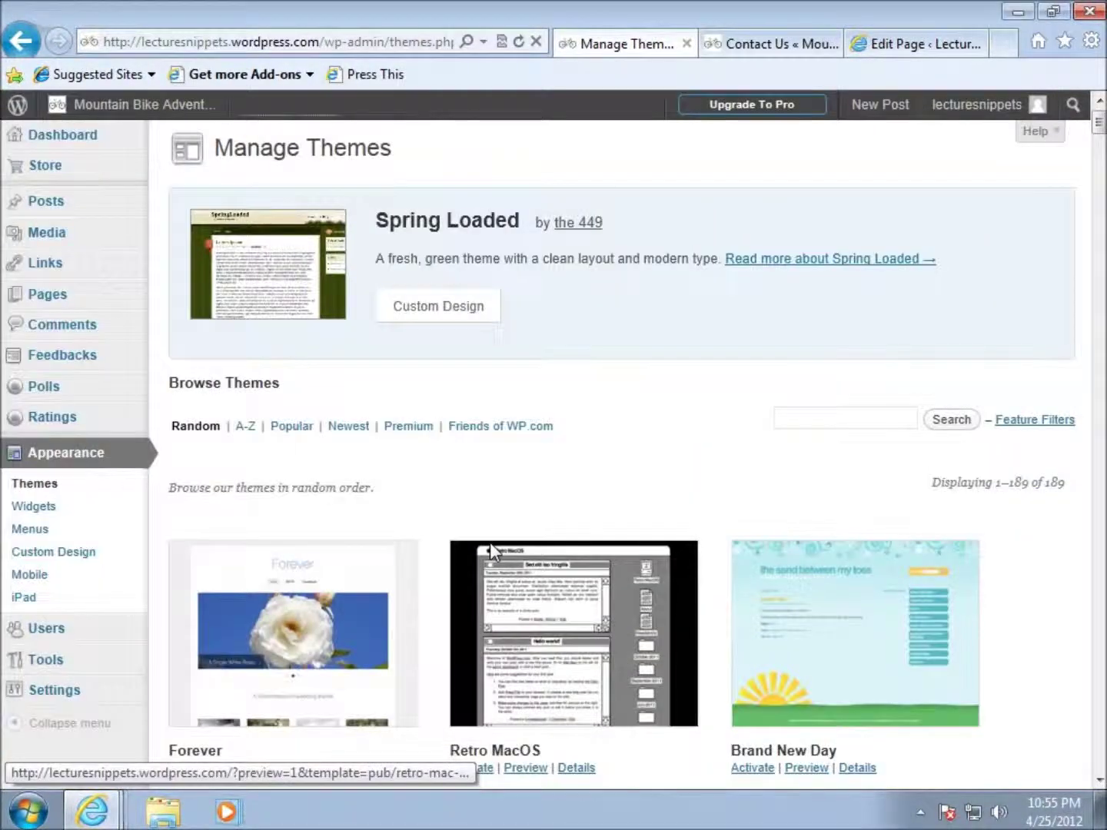
{"action": "scroll", "coordinate": [472, 456], "scroll_direction": "down", "scroll_amount": 3}
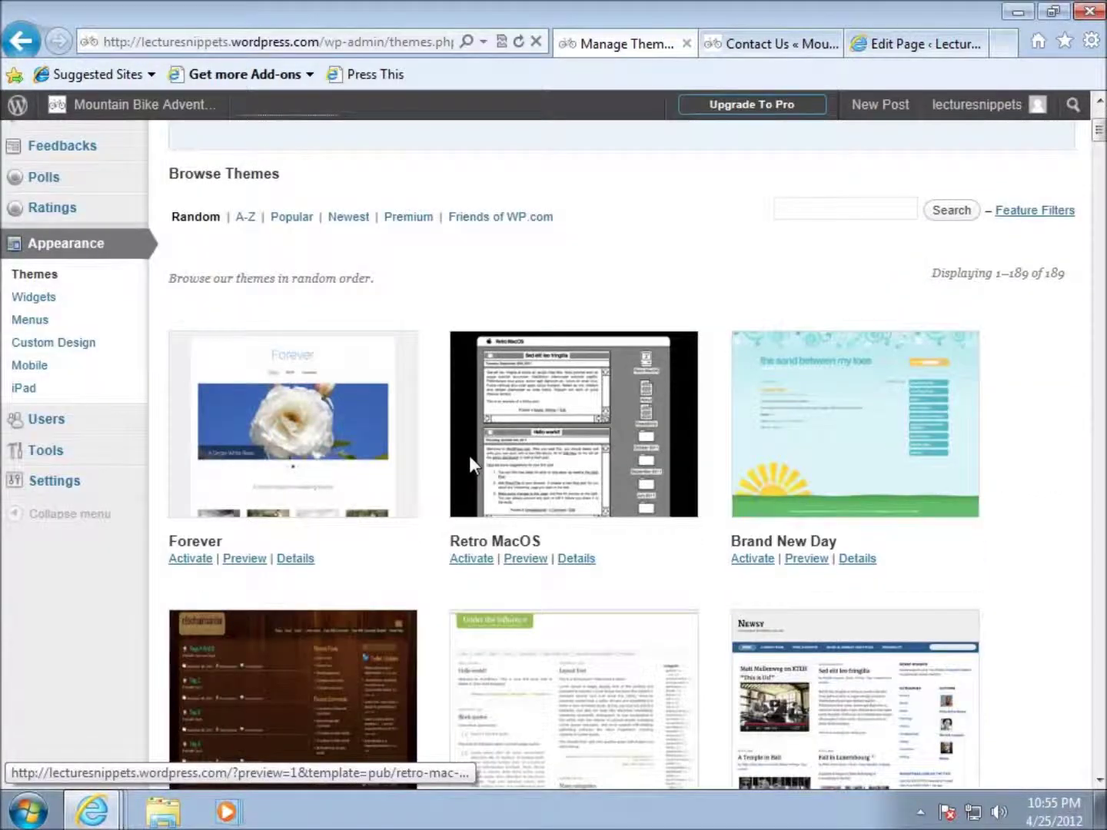
{"action": "scroll", "coordinate": [469, 455], "scroll_direction": "down", "scroll_amount": 4}
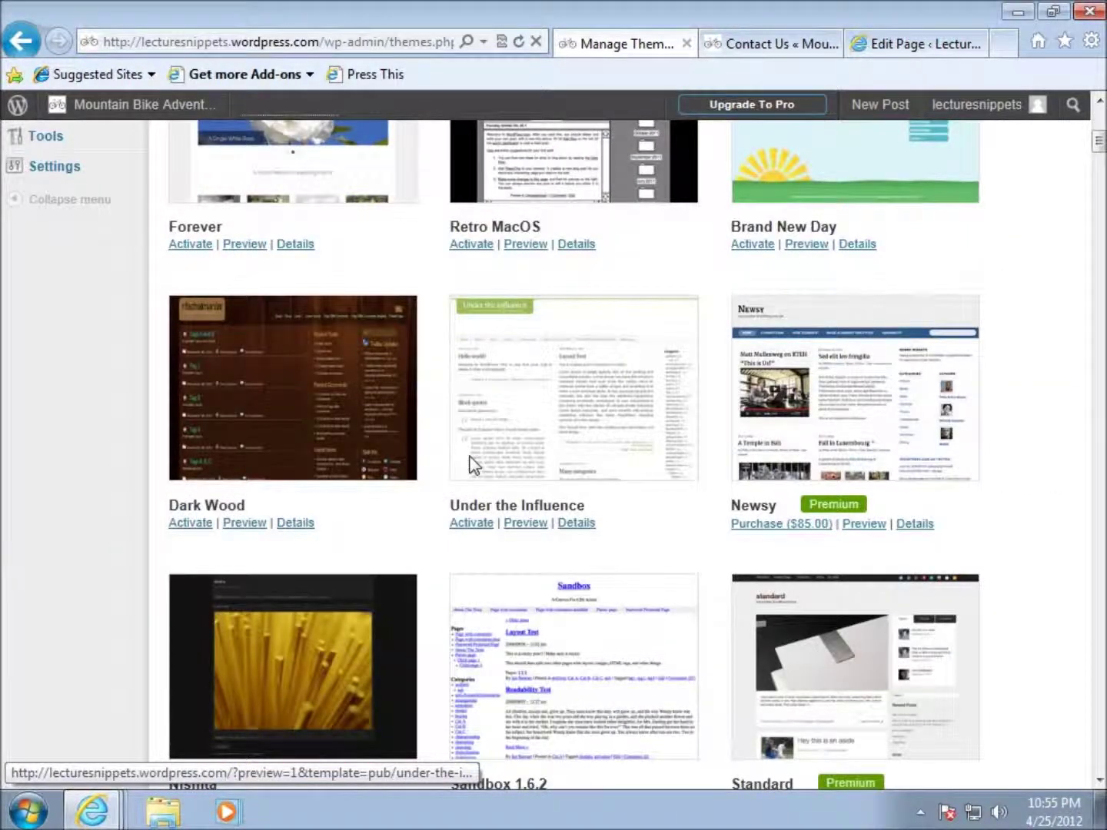
{"action": "scroll", "coordinate": [469, 455], "scroll_direction": "down", "scroll_amount": 13}
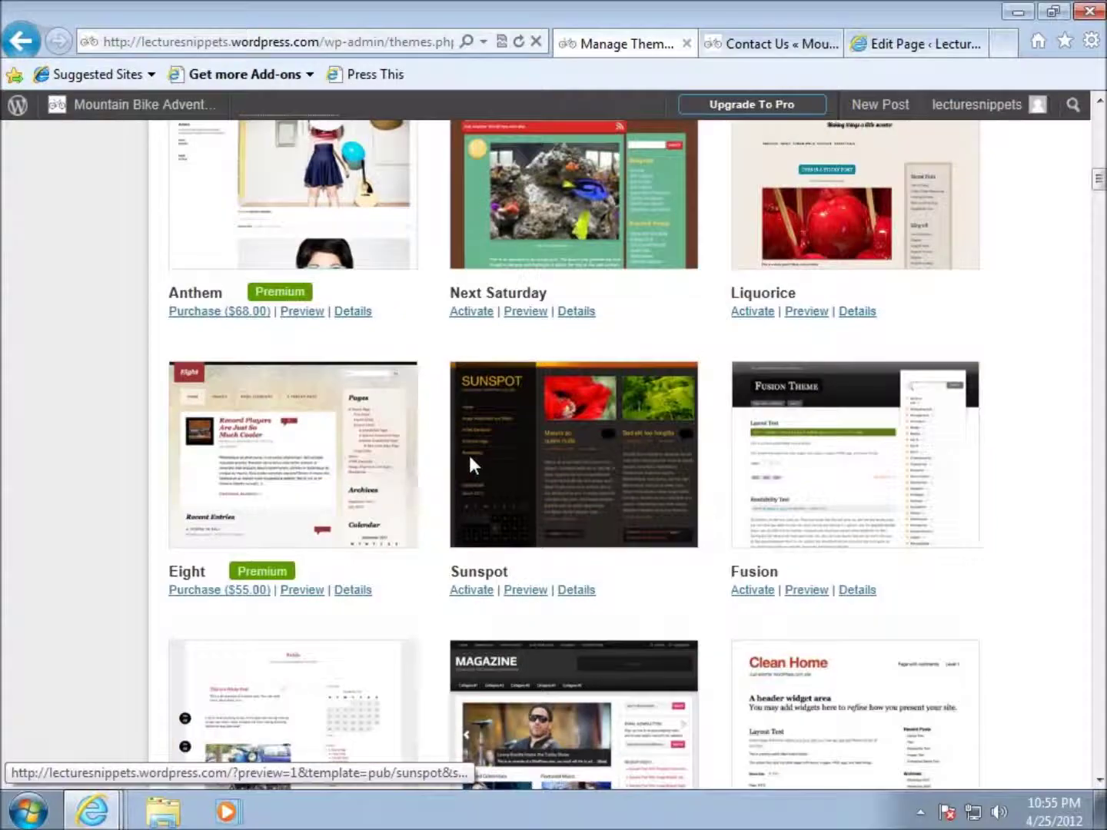
{"action": "scroll", "coordinate": [470, 455], "scroll_direction": "down", "scroll_amount": 1}
{"action": "scroll", "coordinate": [468, 456], "scroll_direction": "up", "scroll_amount": 20}
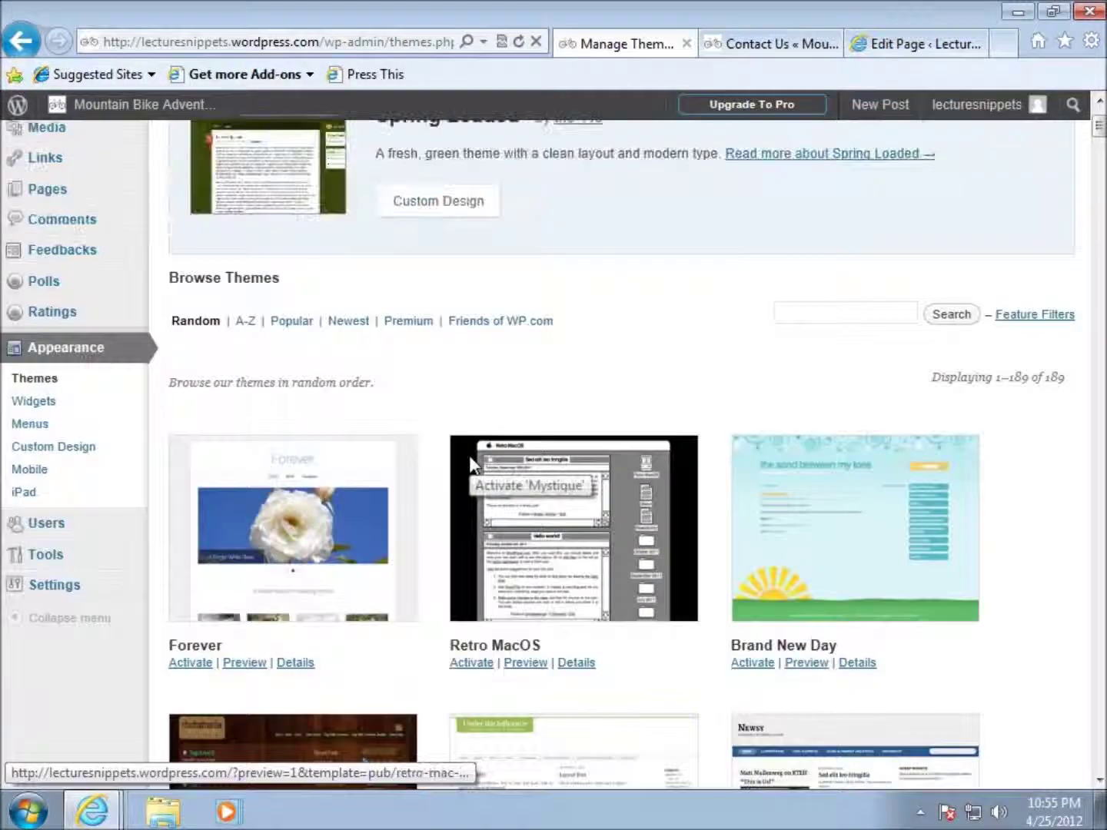
{"action": "scroll", "coordinate": [469, 456], "scroll_direction": "up", "scroll_amount": 2}
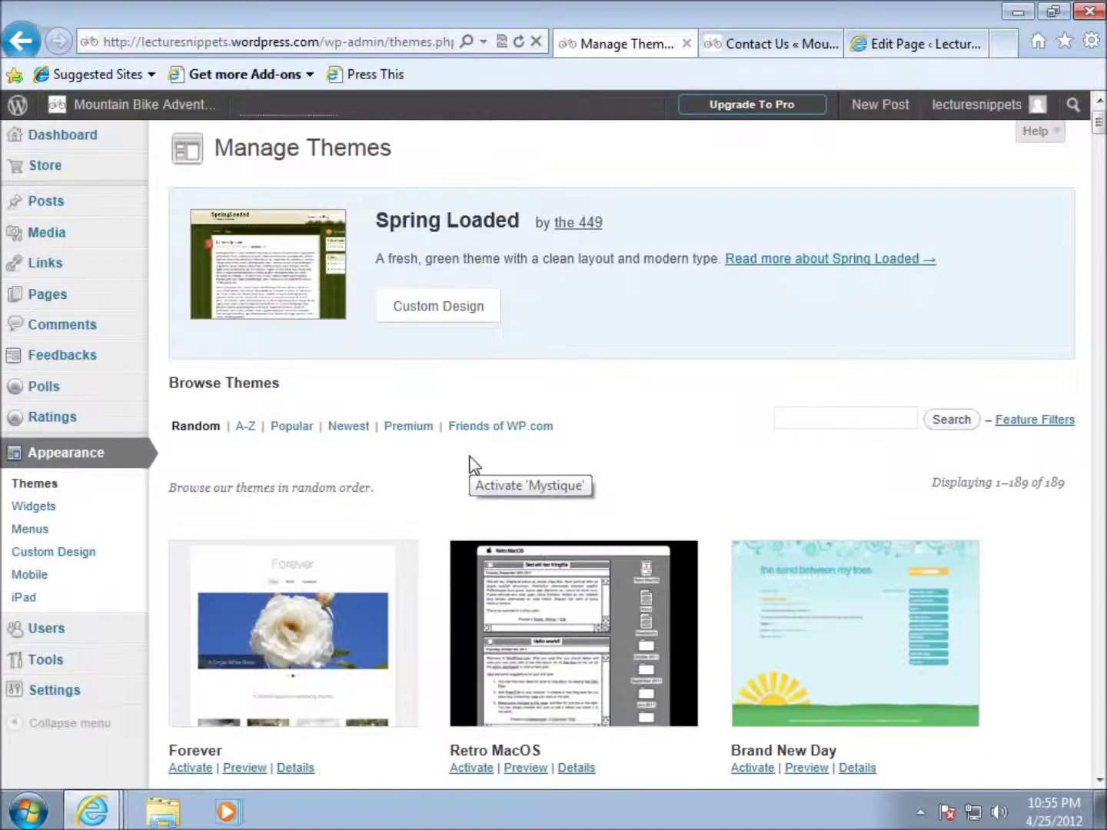